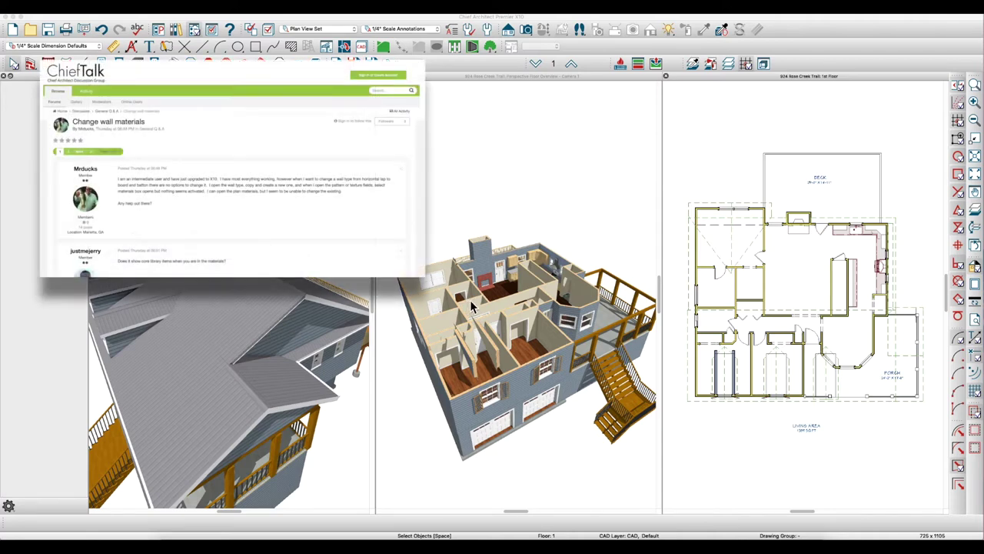
# Examine the siding on the fireplace wall inside the floor overview and select that wall.
pyautogui.click(503, 308)
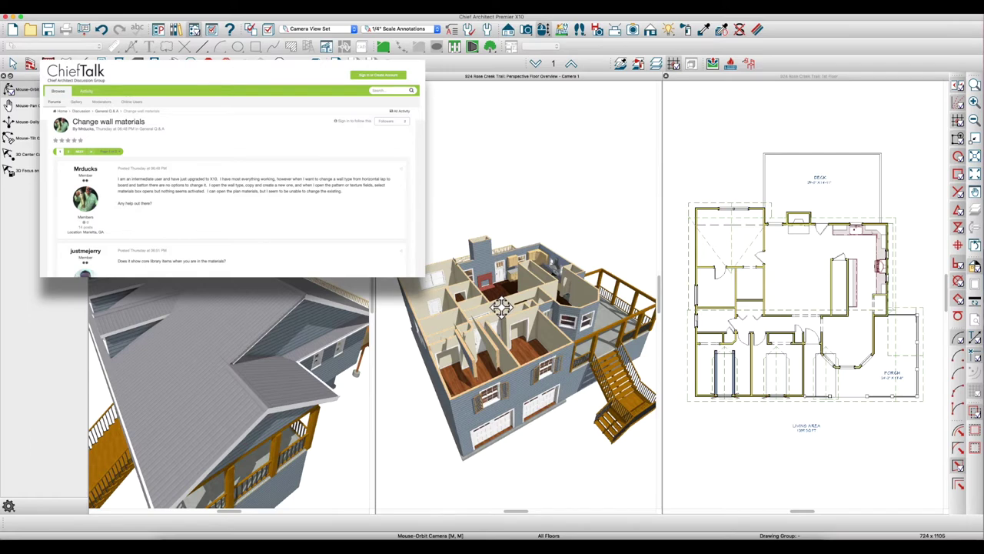
pyautogui.click(501, 306)
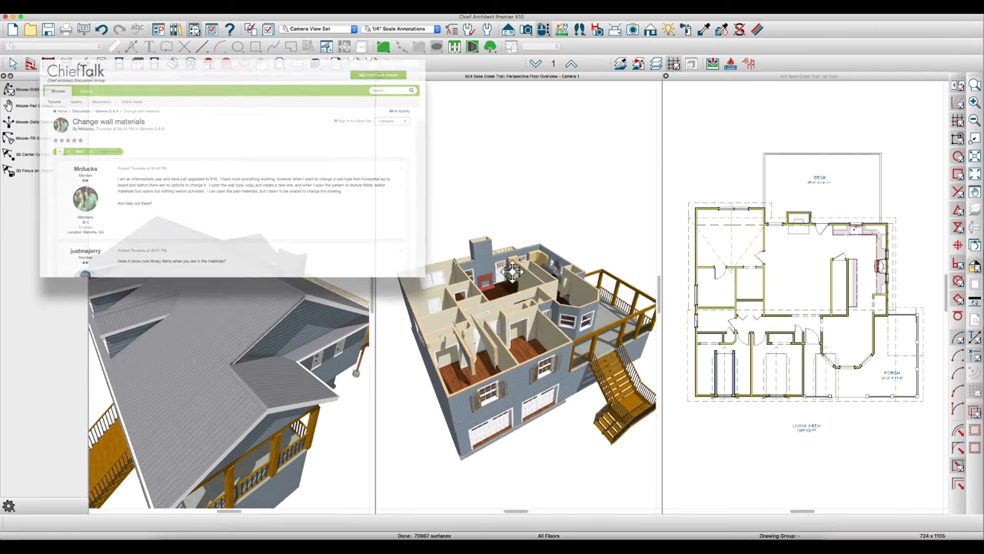
pyautogui.scroll(3, 515, 250)
pyautogui.scroll(2, 500, 258)
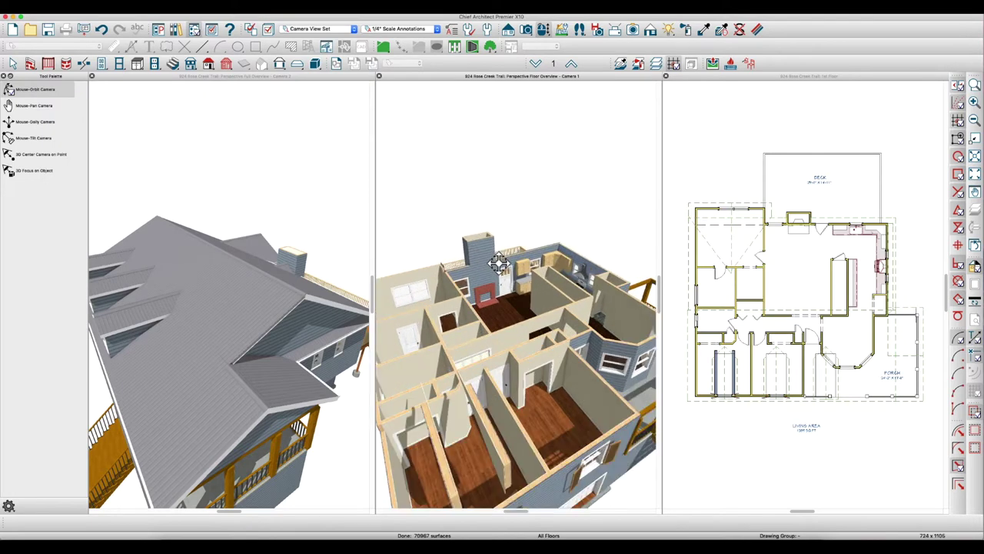
pyautogui.press('Escape')
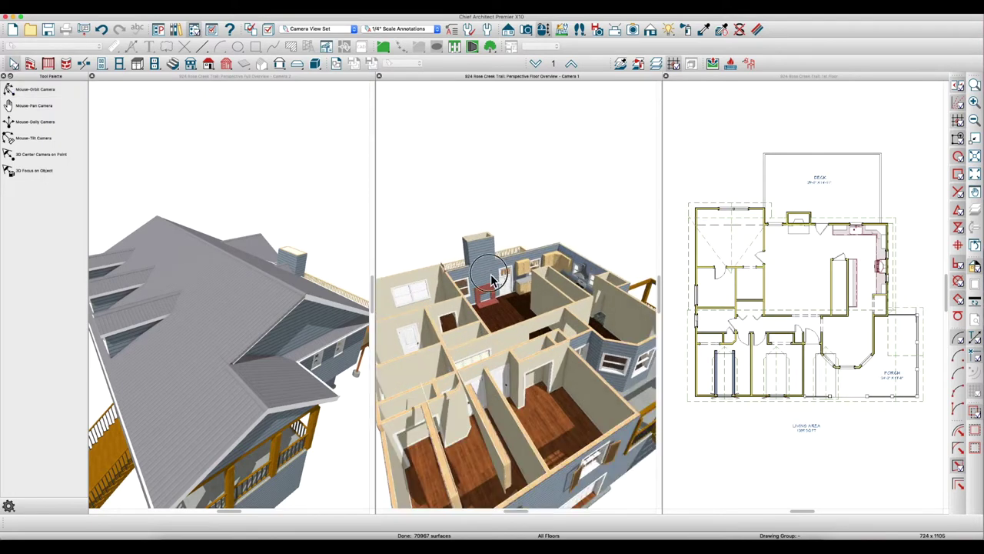
pyautogui.click(490, 273)
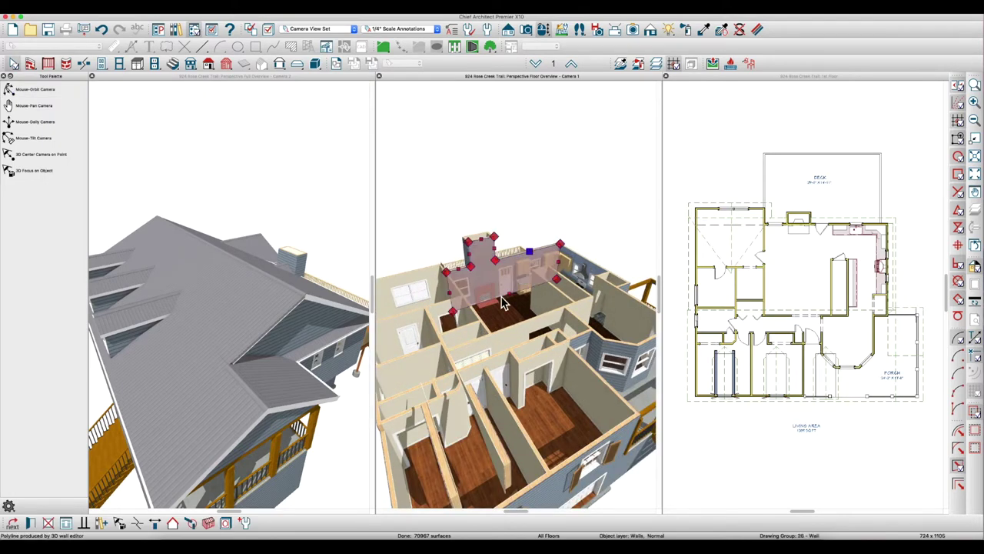
pyautogui.scroll(5, 502, 300)
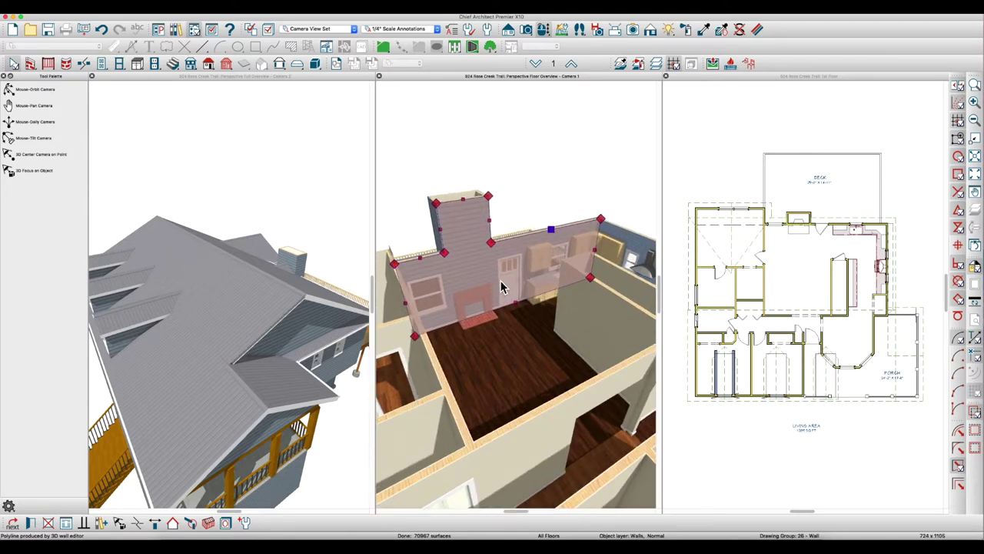
pyautogui.scroll(-2, 502, 280)
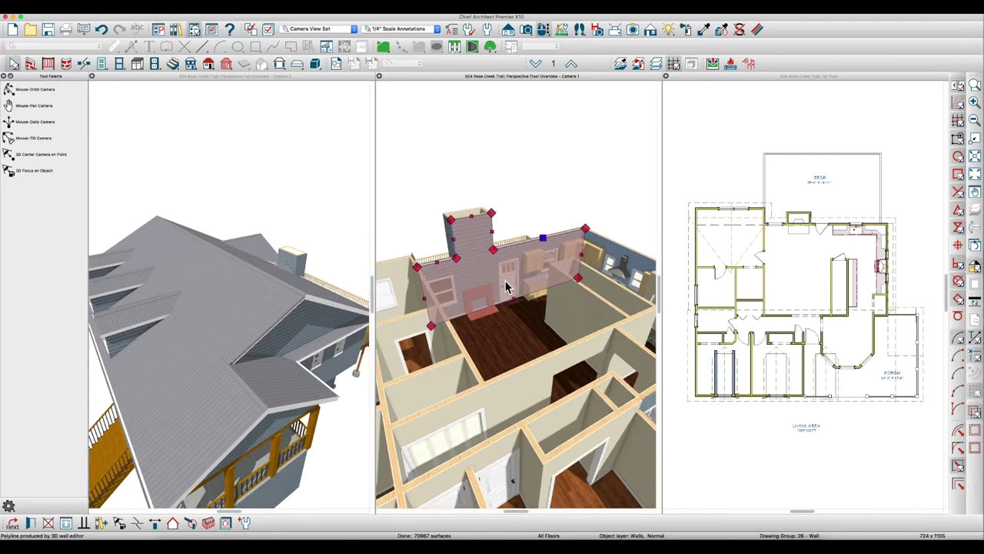
pyautogui.scroll(2, 283, 274)
# Compare the chimney above the roof in the full overview with the fireplace wall in the floor overview.
pyautogui.click(291, 269)
pyautogui.scroll(3, 297, 267)
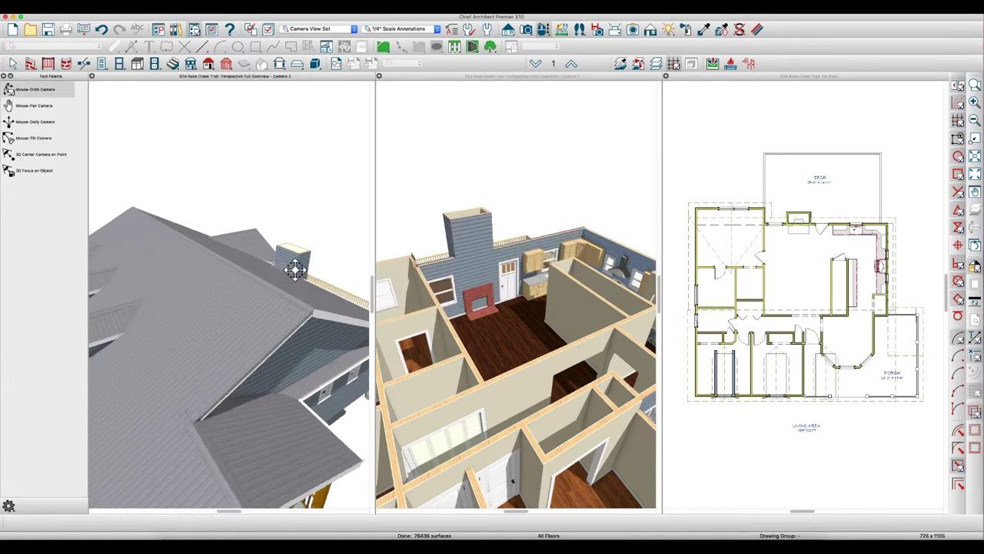
pyautogui.press('space')
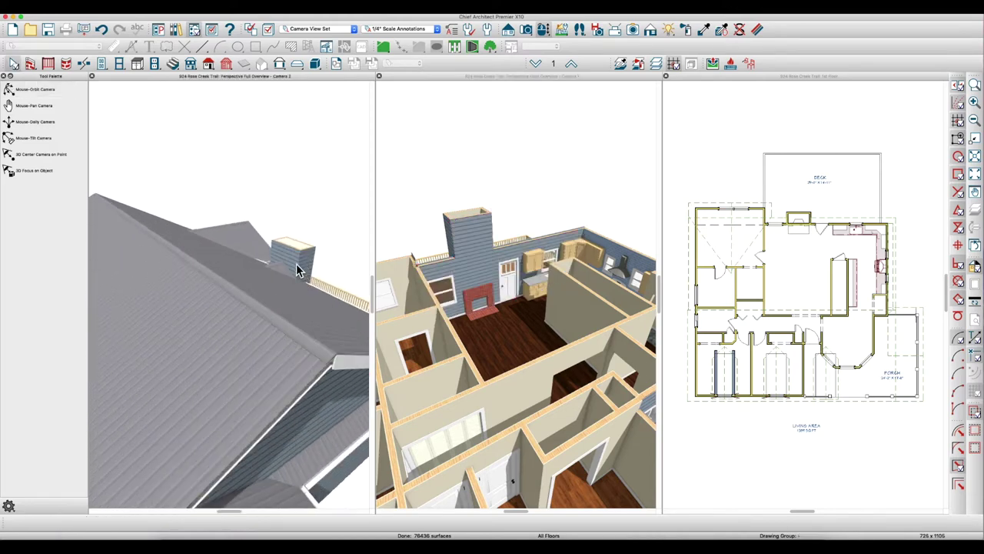
pyautogui.click(299, 270)
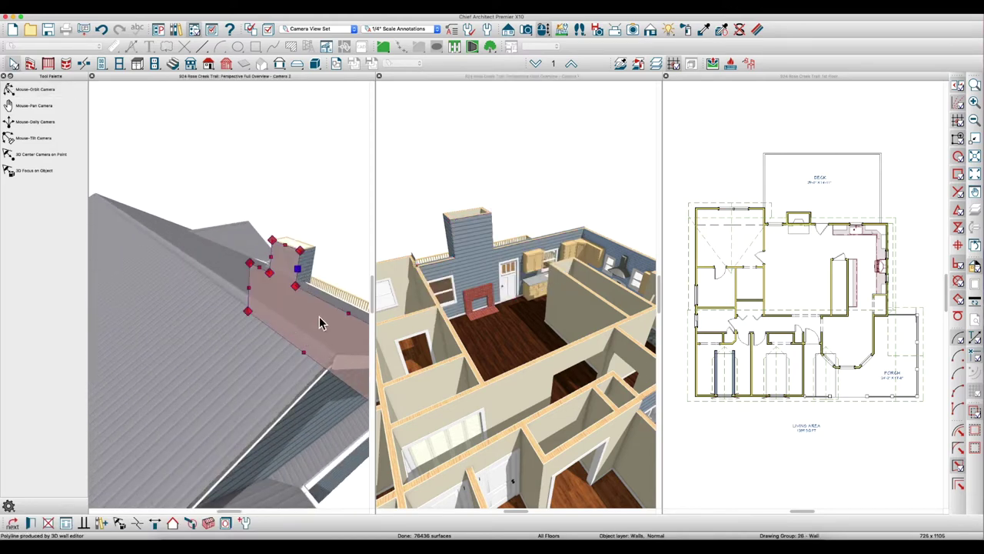
pyautogui.click(478, 291)
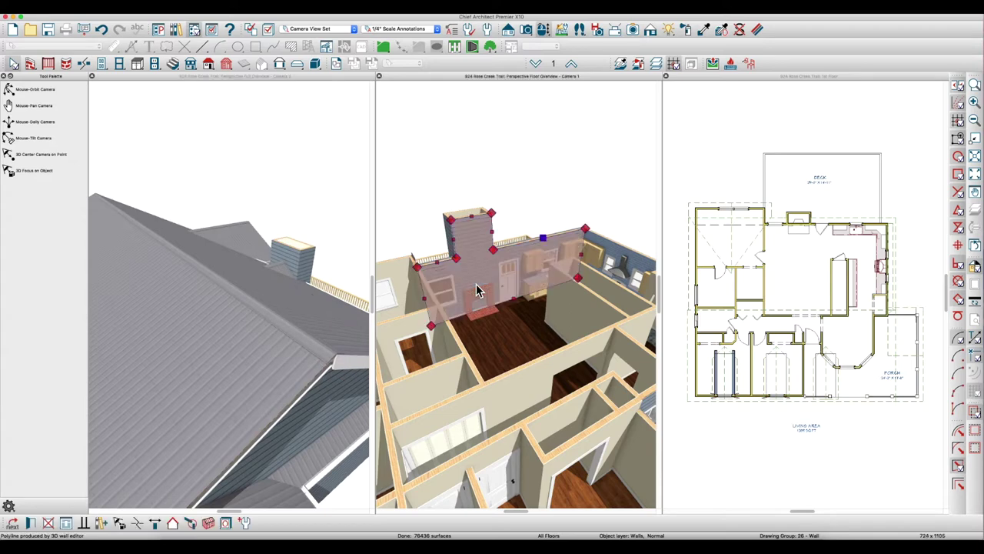
pyautogui.click(296, 269)
pyautogui.click(296, 269)
pyautogui.click(296, 269)
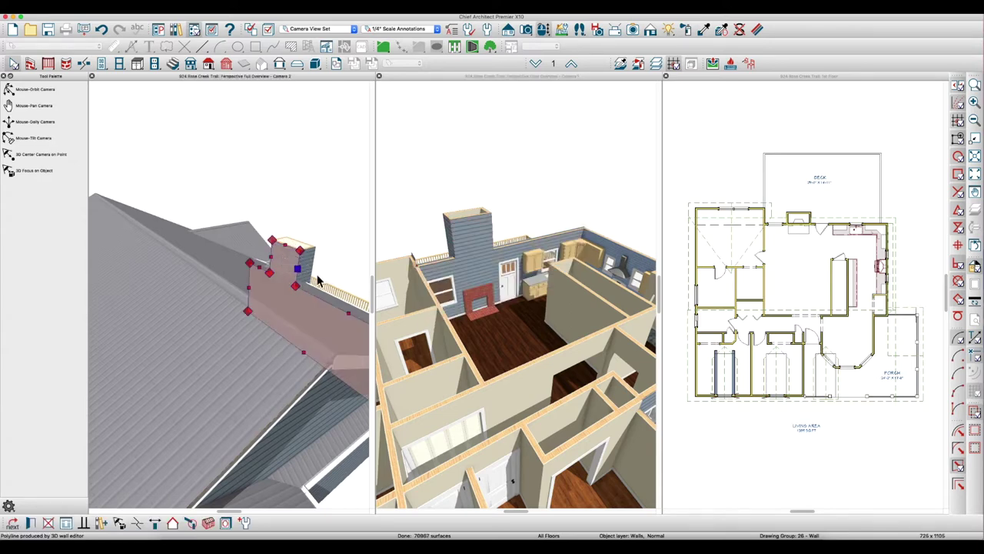
pyautogui.click(484, 283)
pyautogui.click(486, 281)
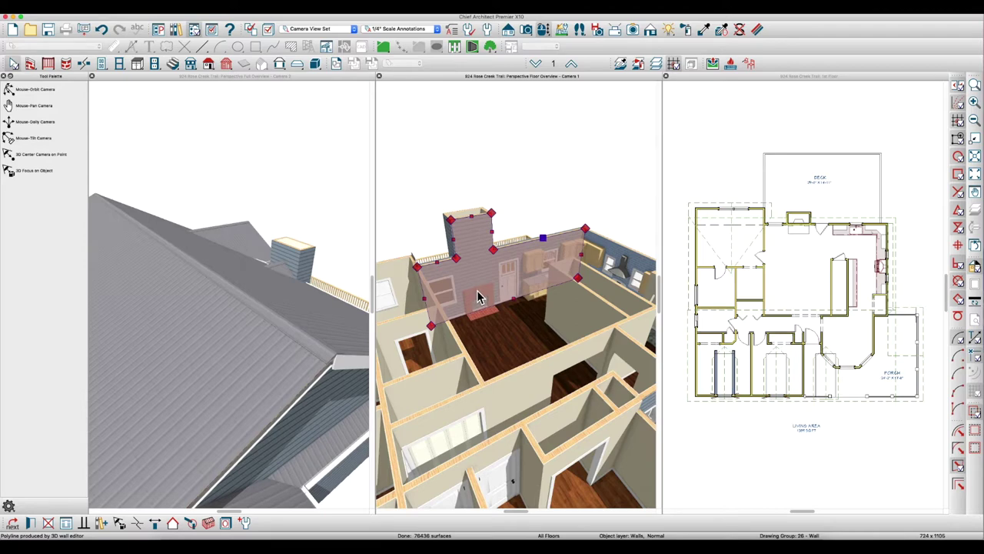
# Open the fireplace wall's specification and review the layers of its Siding-4 wall type without changing them.
pyautogui.doubleClick(478, 297)
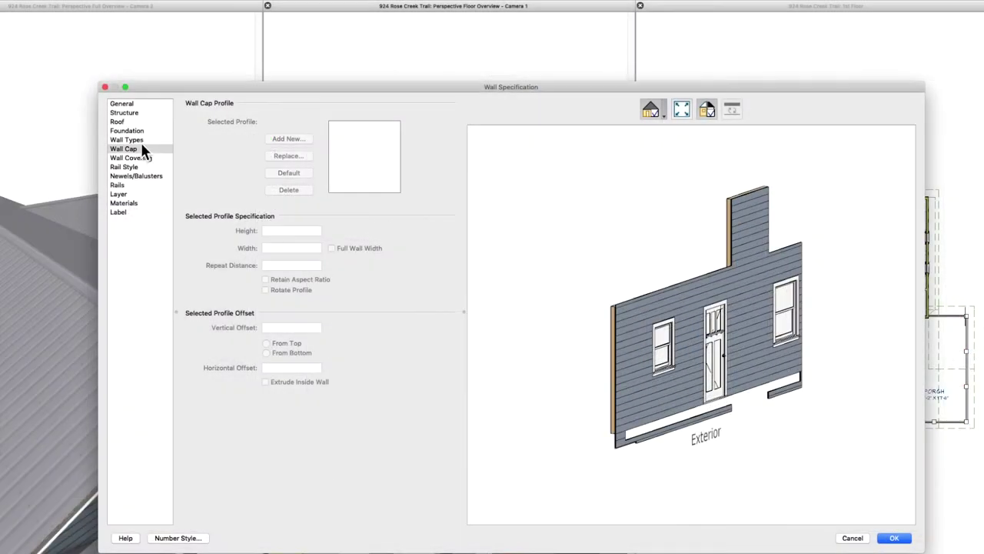
pyautogui.click(280, 182)
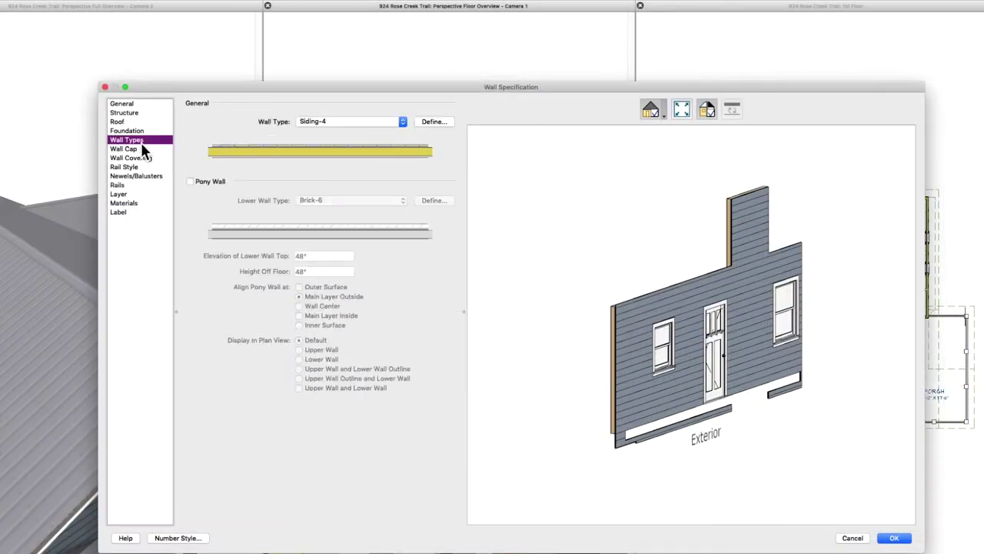
pyautogui.click(437, 121)
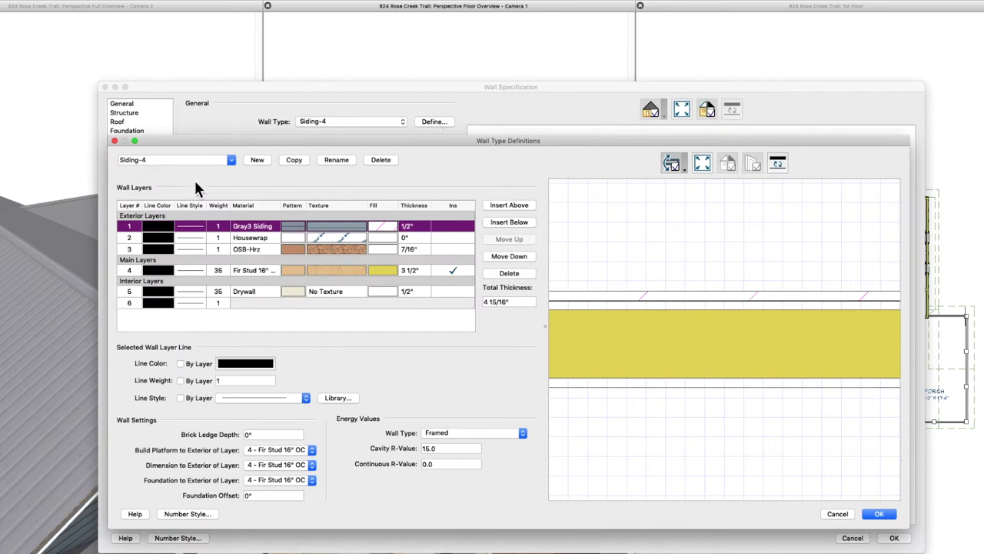
pyautogui.click(114, 142)
# Set the fireplace wall's interior surface to use the default material and check the chimney in the full overview.
pyautogui.click(126, 203)
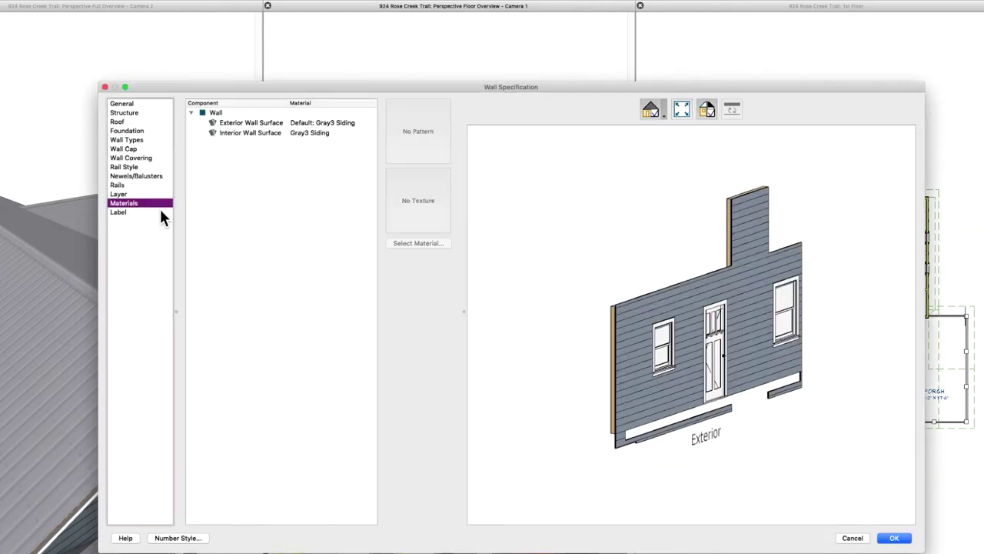
pyautogui.click(275, 134)
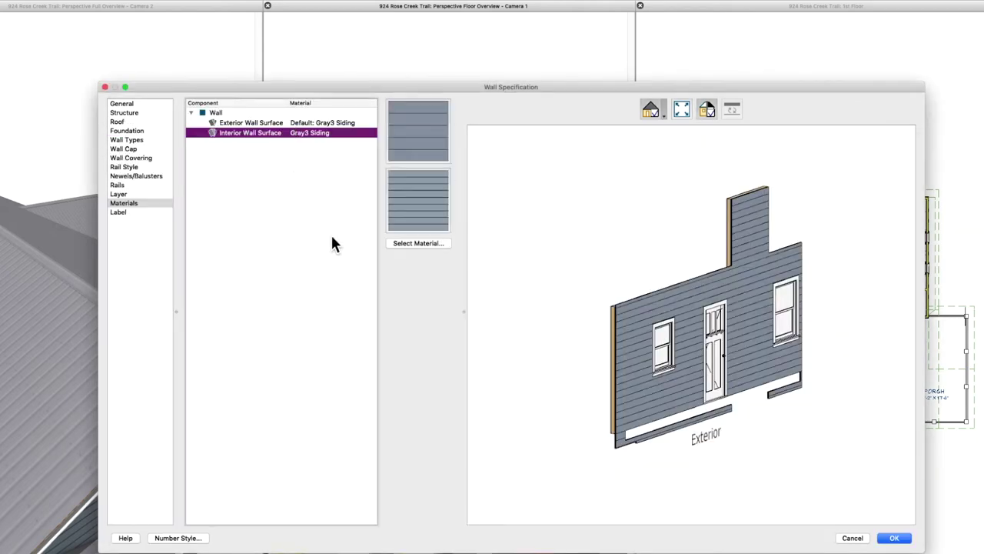
pyautogui.click(401, 217)
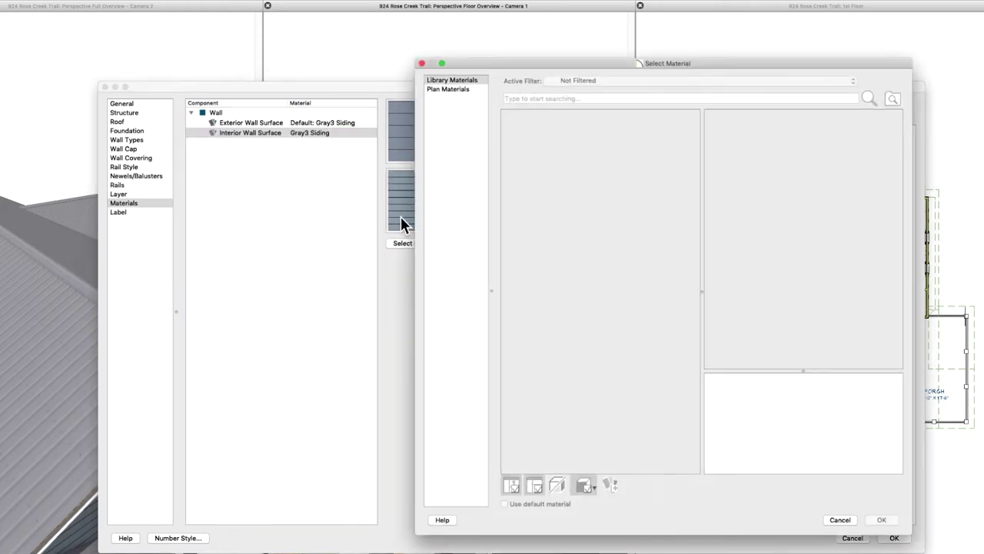
pyautogui.click(448, 82)
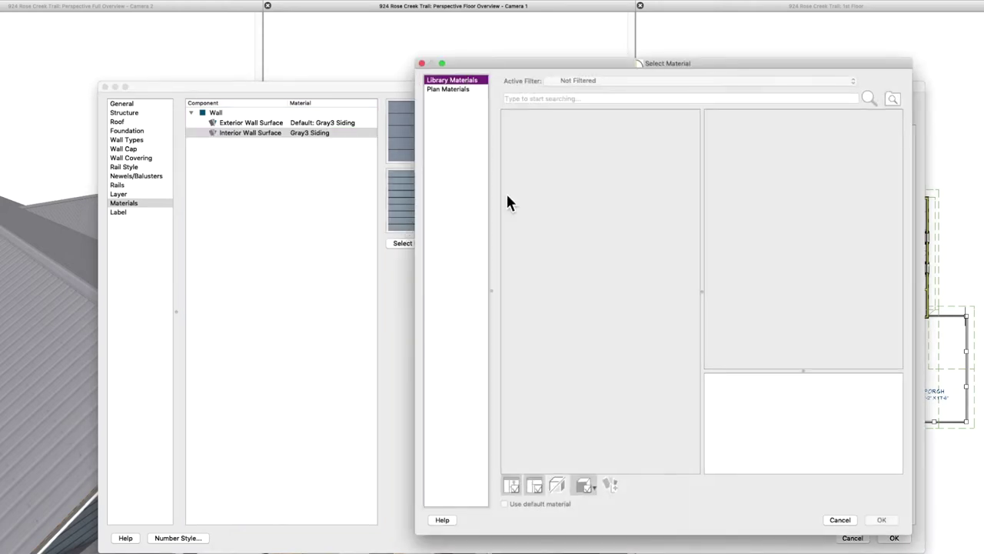
pyautogui.click(507, 505)
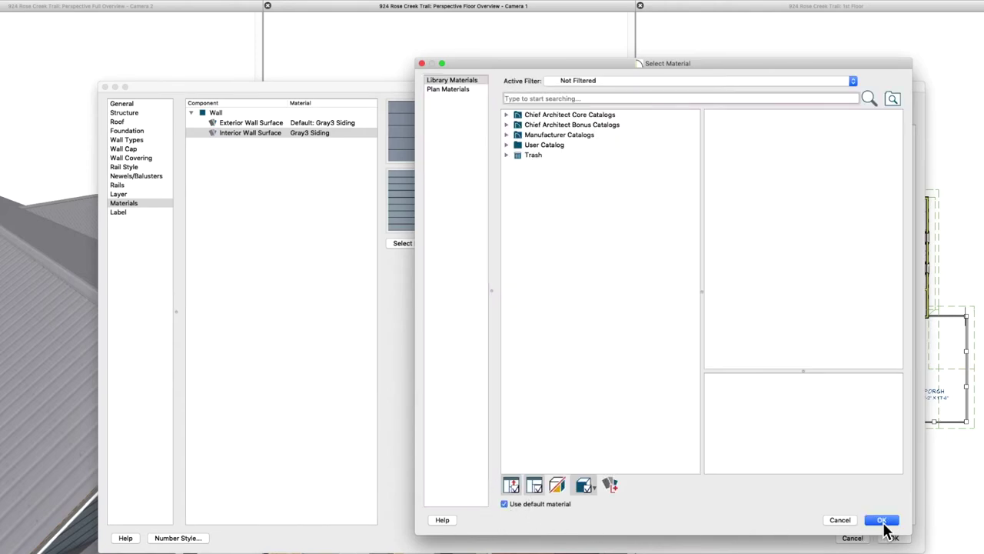
pyautogui.click(882, 521)
pyautogui.click(890, 537)
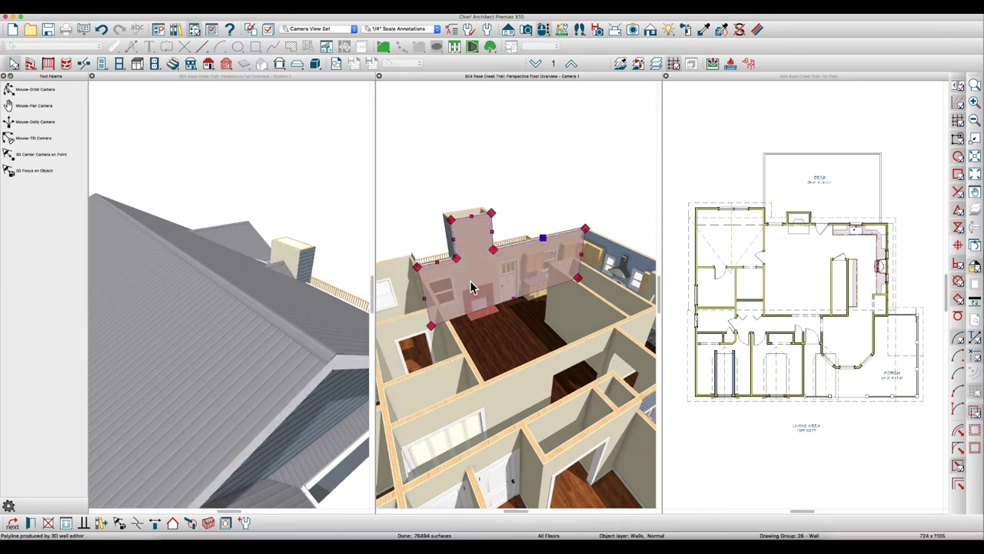
pyautogui.click(287, 254)
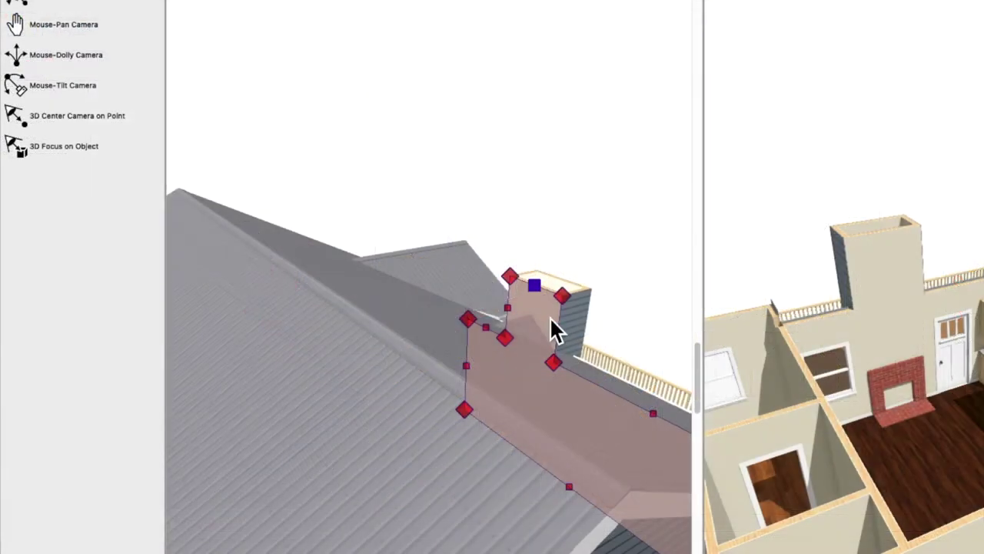
pyautogui.click(550, 315)
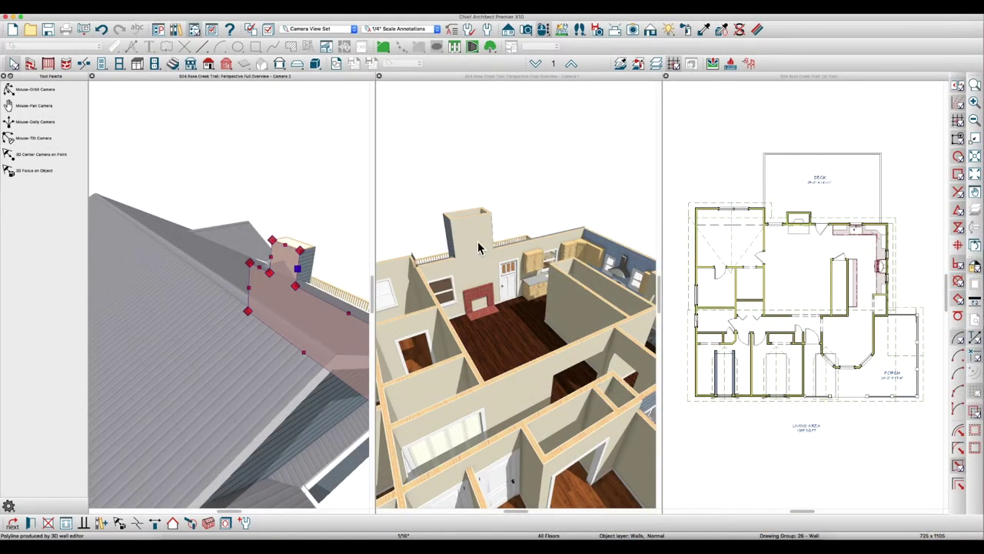
# Reset the absolute ceiling elevation of the small room behind the fireplace to its default in the first-floor plan.
pyautogui.doubleClick(734, 77)
pyautogui.scroll(-4, 415, 237)
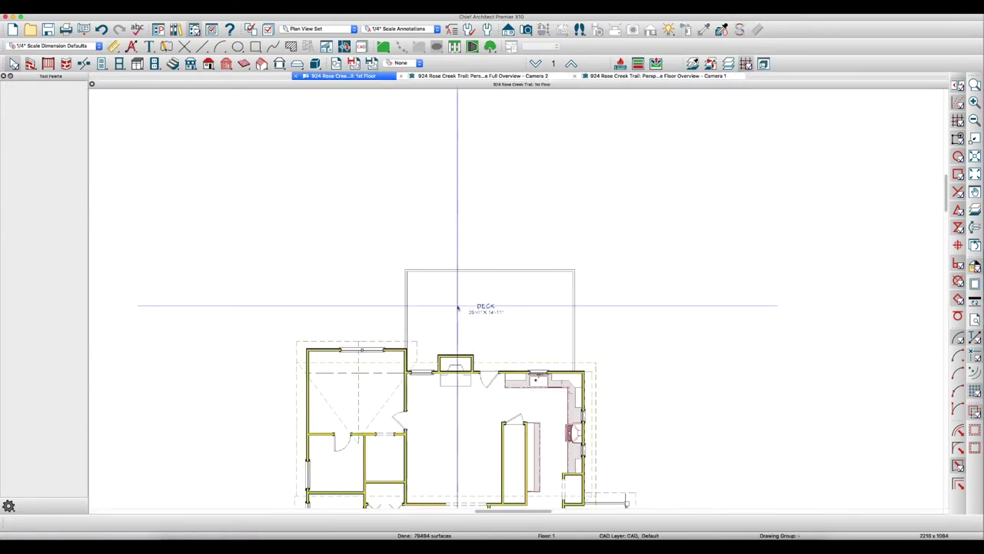
pyautogui.scroll(2, 449, 394)
pyautogui.moveTo(448, 393); pyautogui.dragTo(435, 327, button='middle')
pyautogui.scroll(3, 436, 325)
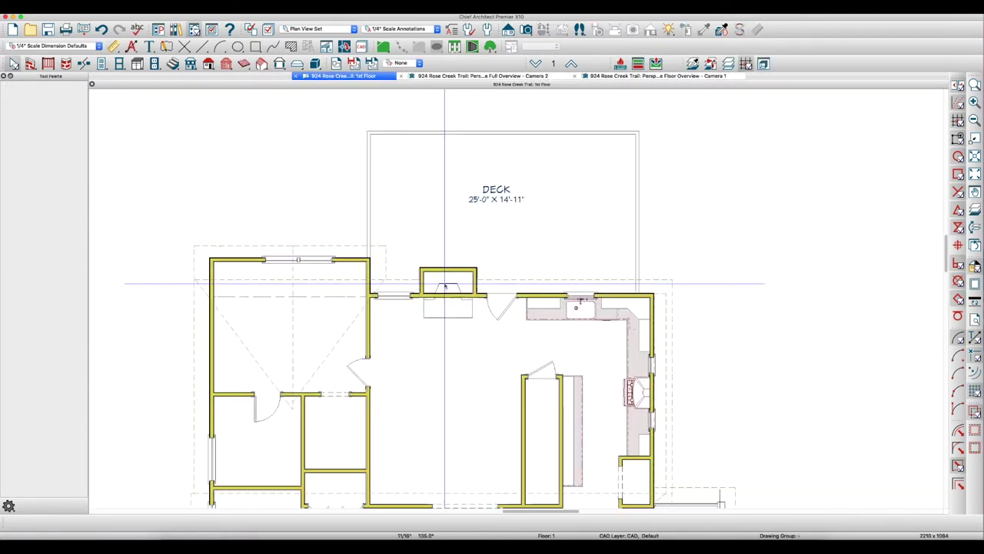
pyautogui.click(419, 282)
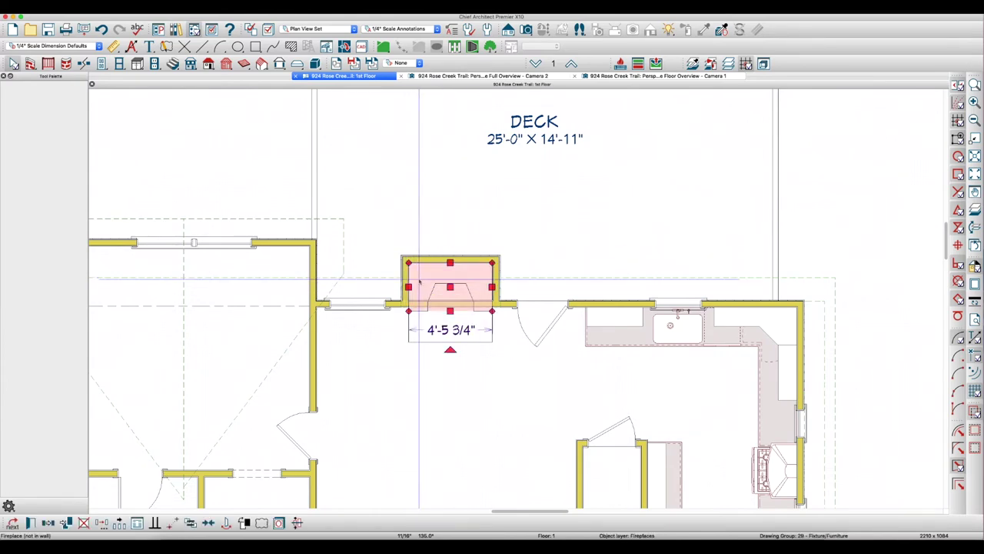
pyautogui.click(421, 282)
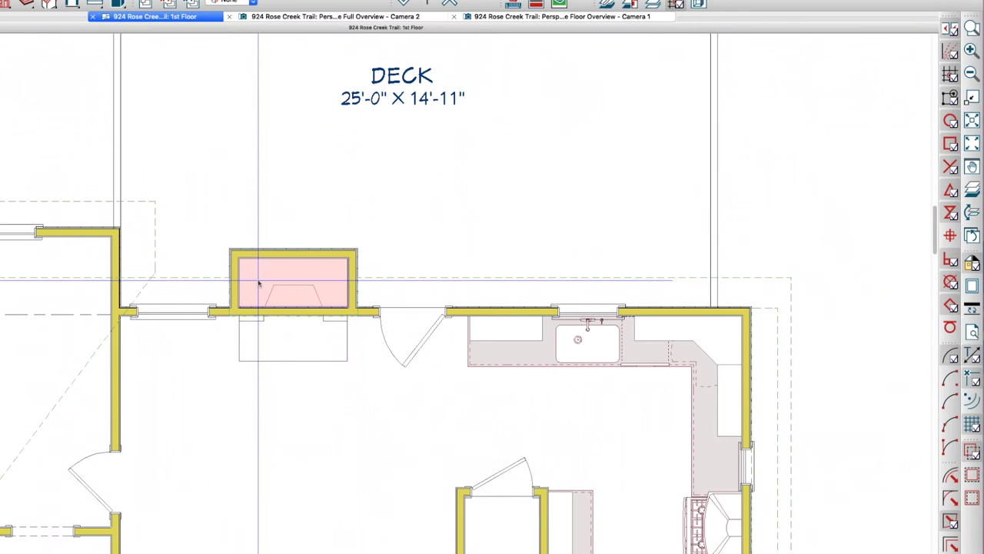
pyautogui.doubleClick(258, 284)
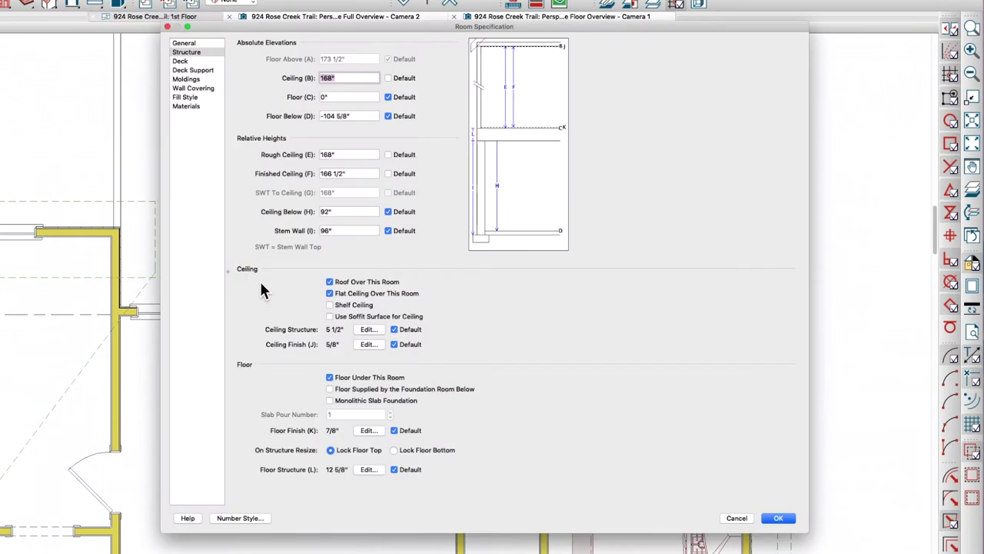
pyautogui.moveTo(347, 79); pyautogui.dragTo(296, 75)
pyautogui.click(389, 79)
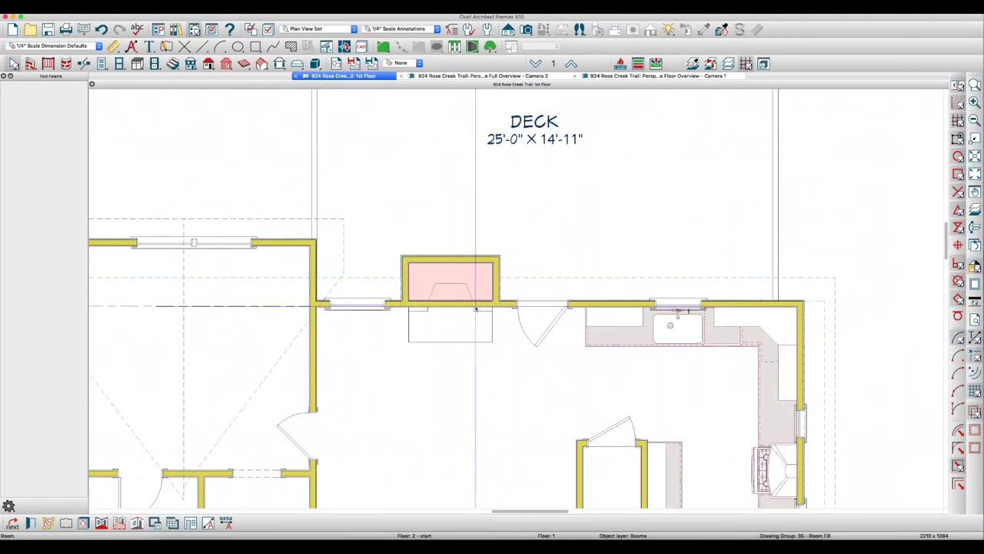
# Inspect the chimney area from the deck side in the full overview and return to the first-floor plan.
pyautogui.click(510, 76)
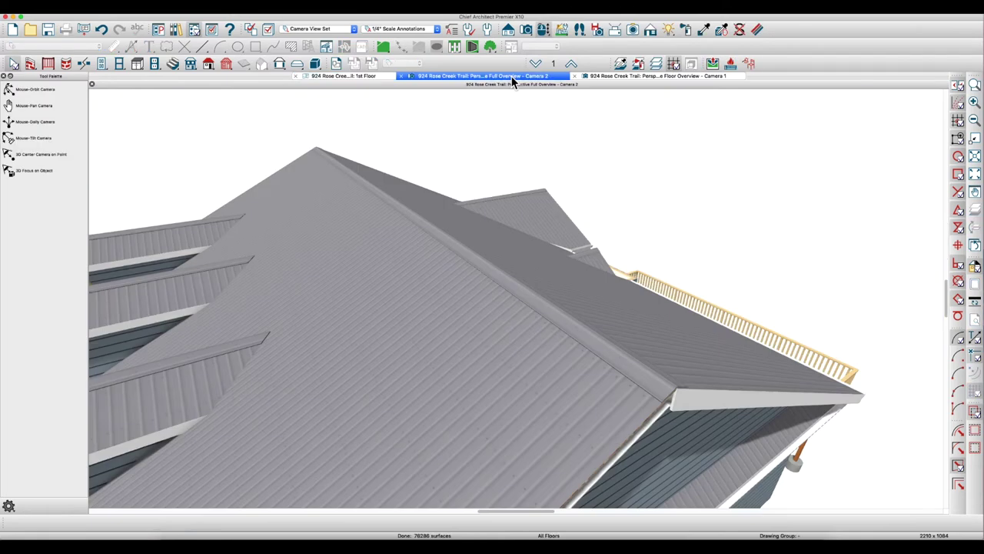
pyautogui.click(634, 302)
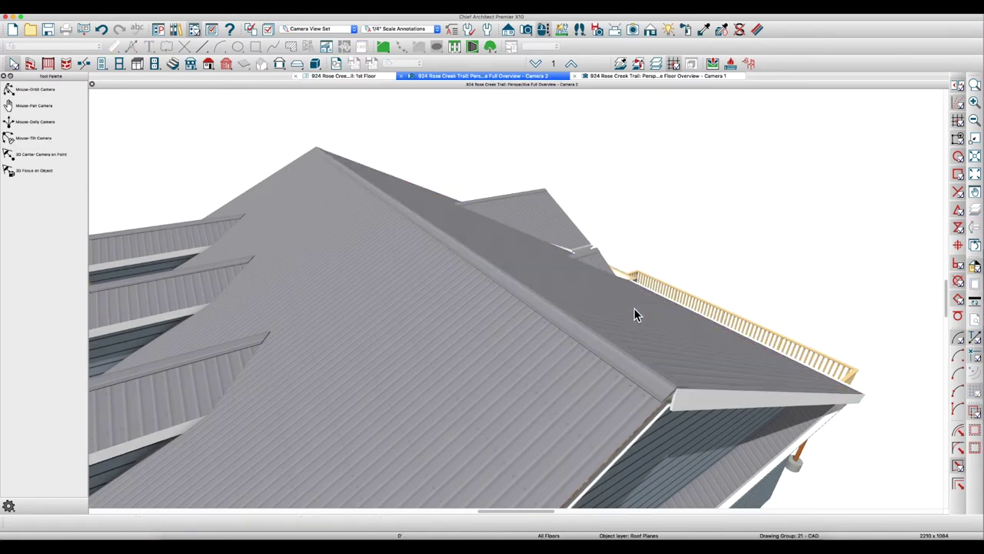
pyautogui.click(633, 309)
pyautogui.moveTo(634, 312); pyautogui.dragTo(586, 333, button='middle')
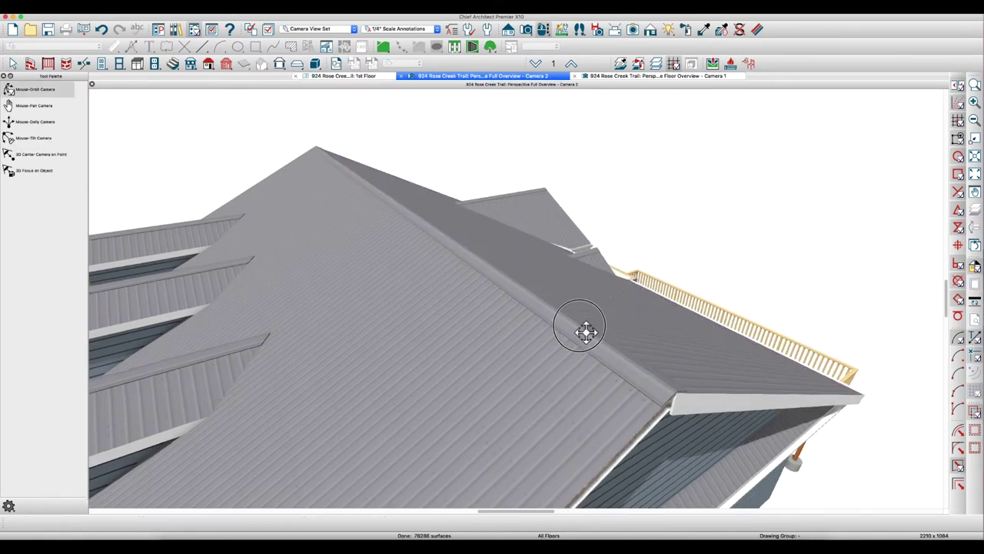
pyautogui.moveTo(586, 331); pyautogui.dragTo(520, 296)
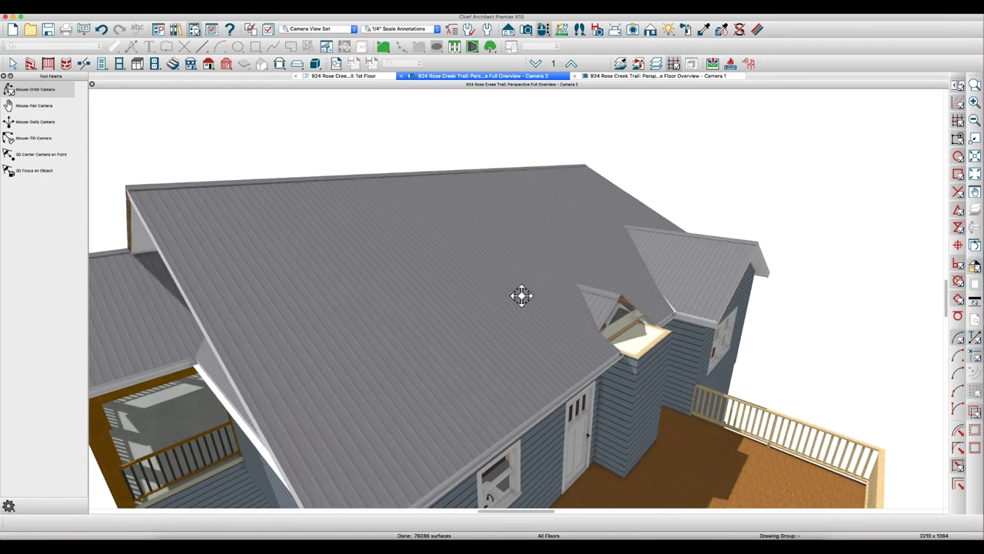
pyautogui.click(353, 78)
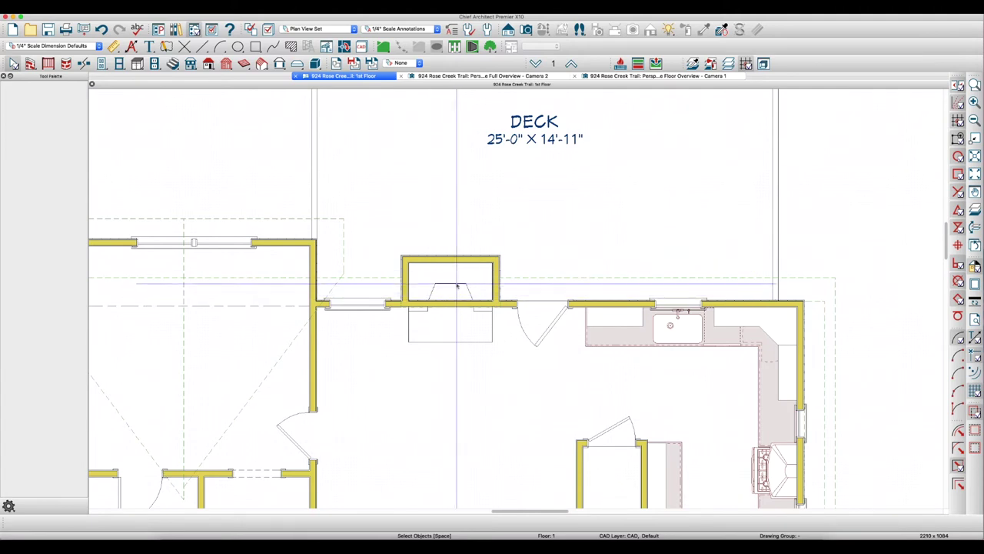
# Copy the three walls enclosing the back of the fireplace from the first floor to the attic level, in the same position.
pyautogui.click(572, 65)
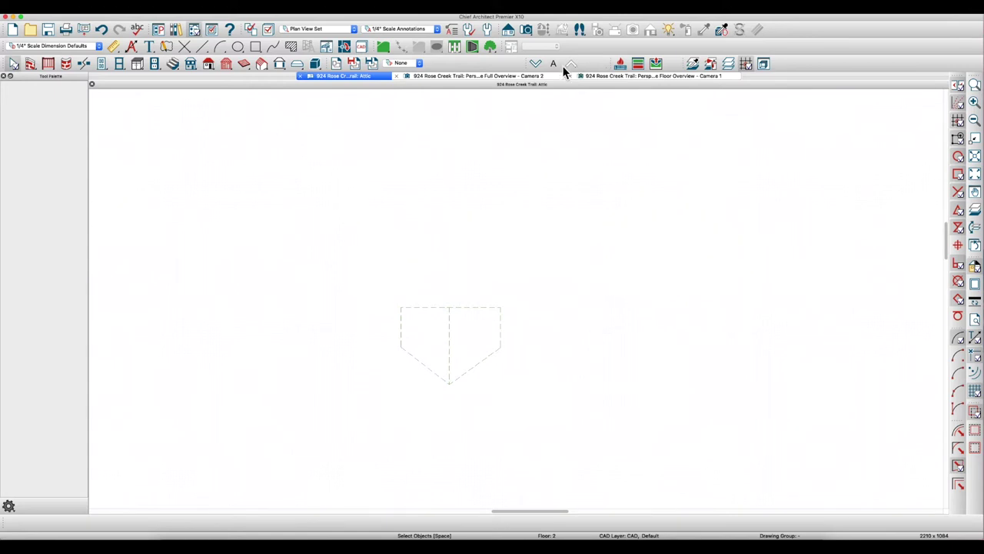
pyautogui.click(535, 65)
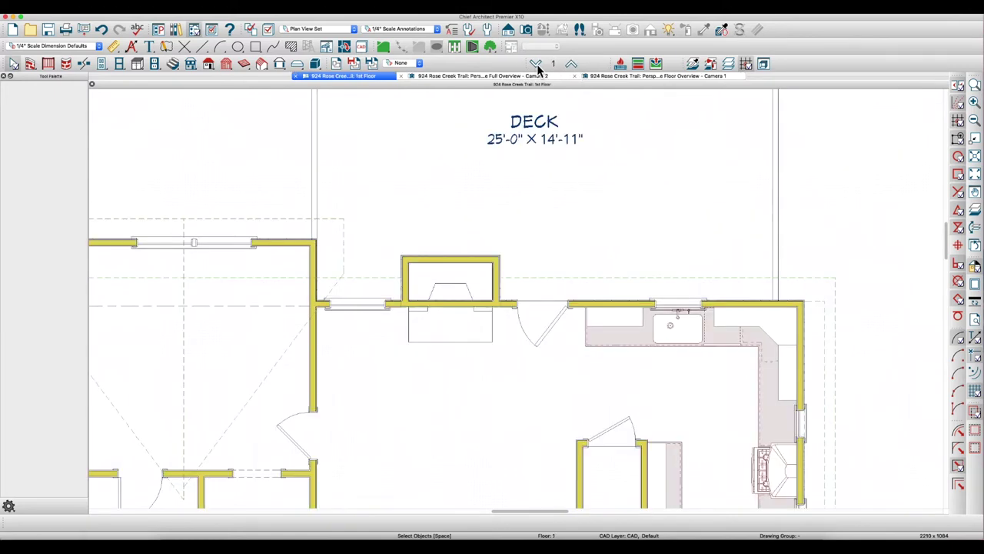
pyautogui.click(411, 283)
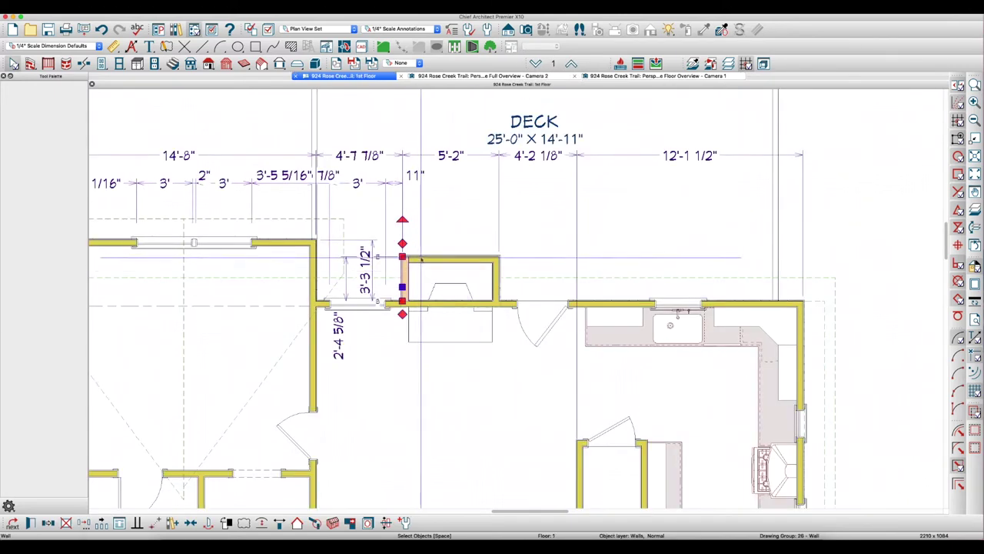
pyautogui.keyDown('shift'); pyautogui.click(420, 258); pyautogui.keyUp('shift')
pyautogui.keyDown('shift'); pyautogui.click(496, 273); pyautogui.keyUp('shift')
pyautogui.click(496, 281)
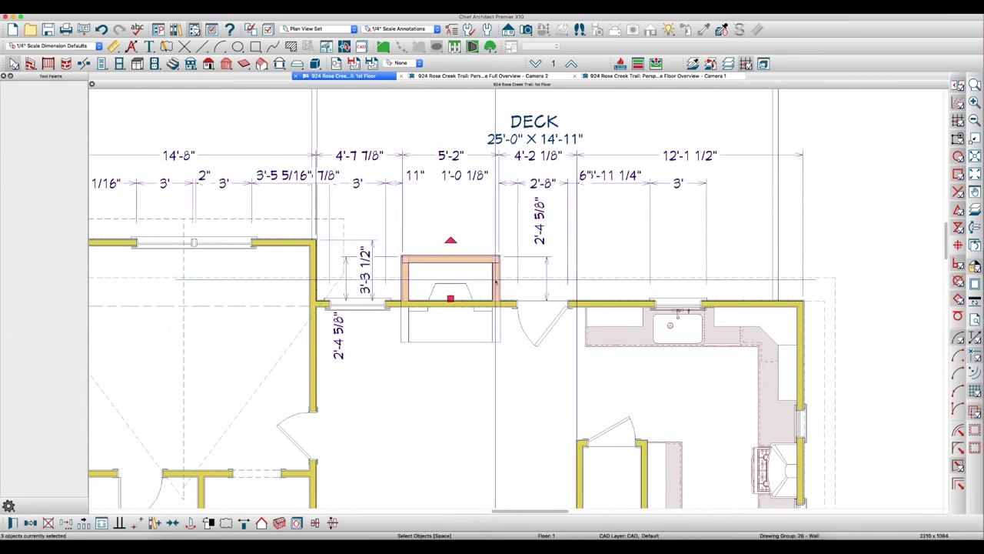
pyautogui.click(571, 65)
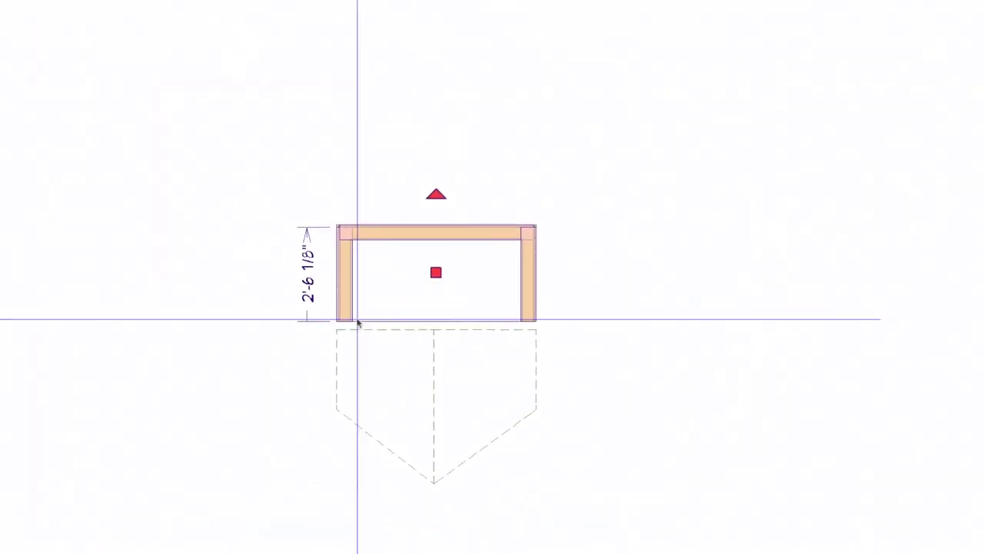
# Close the open side of the copied attic chimney walls with a fourth wall about 5'-2" long.
pyautogui.click(348, 312)
pyautogui.moveTo(339, 321); pyautogui.dragTo(536, 320)
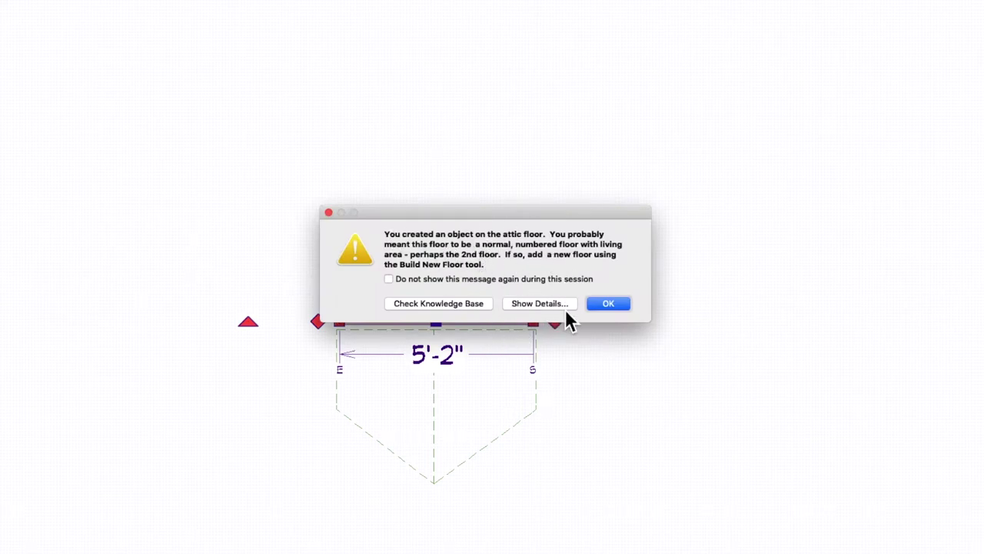
pyautogui.click(608, 304)
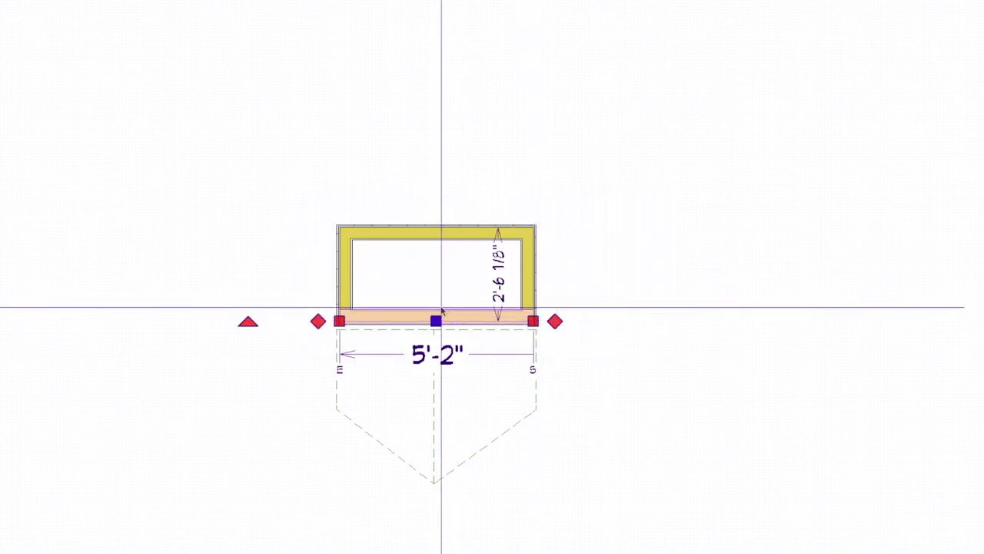
pyautogui.click(409, 297)
pyautogui.click(400, 233)
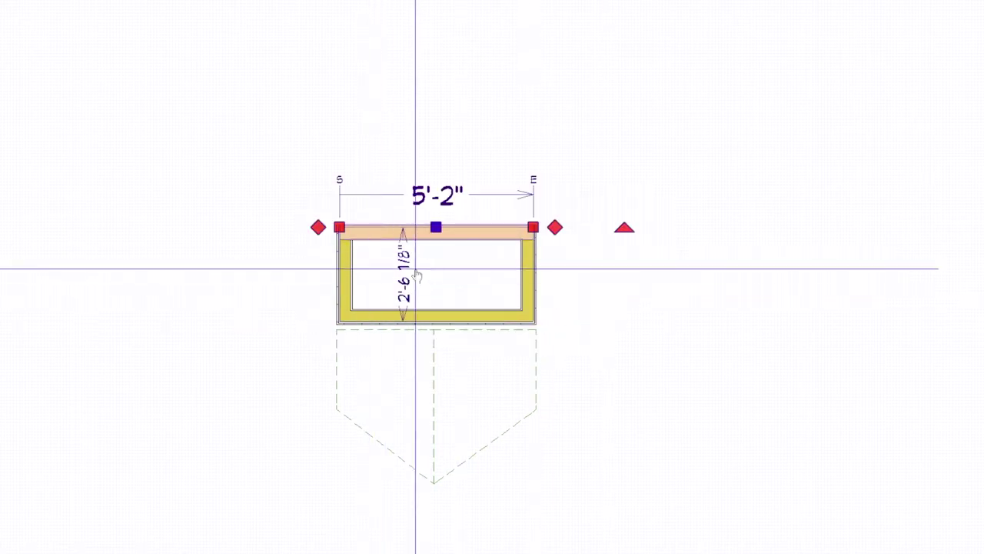
pyautogui.click(472, 272)
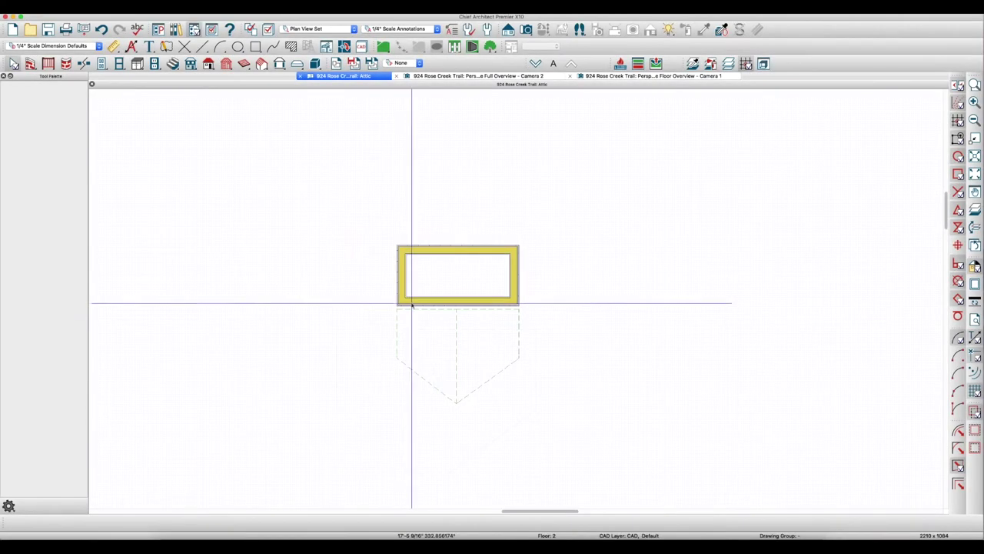
# Delete the four chimney walls from the attic level.
pyautogui.click(408, 299)
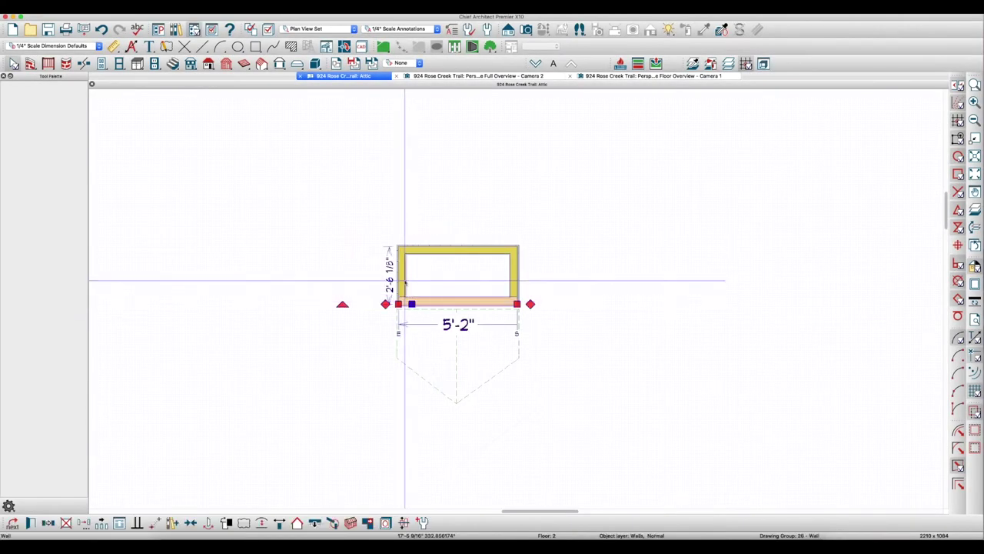
pyautogui.keyDown('shift'); pyautogui.click(405, 280); pyautogui.keyUp('shift')
pyautogui.keyDown('shift'); pyautogui.click(420, 249); pyautogui.keyUp('shift')
pyautogui.click(419, 249)
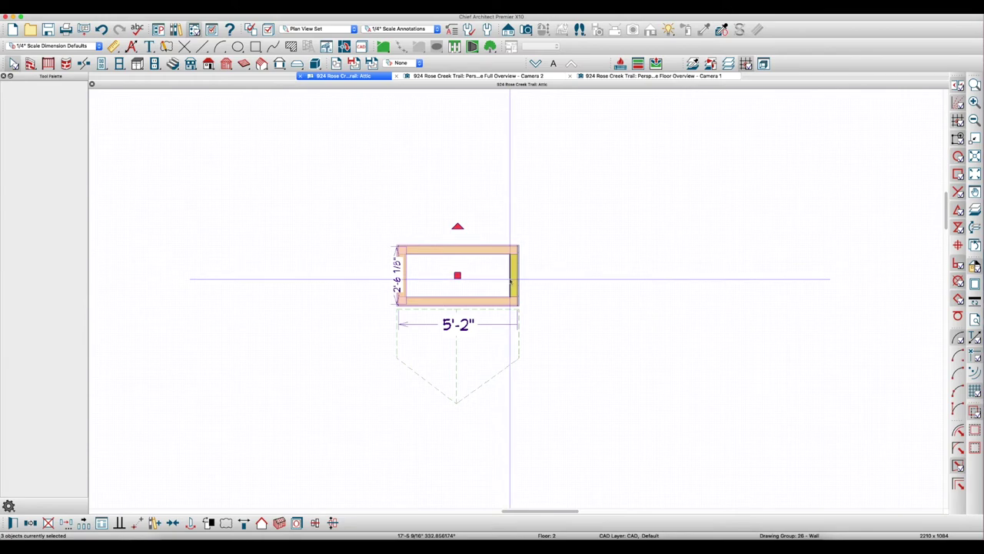
pyautogui.press('Delete')
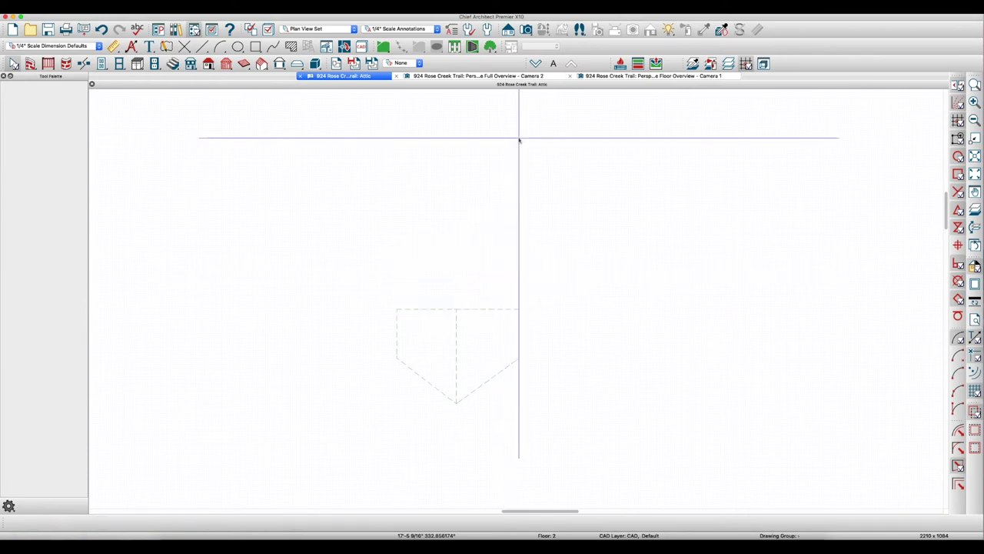
# Build a new blank 2nd floor above the first floor, accepting the default floor settings.
pyautogui.click(537, 65)
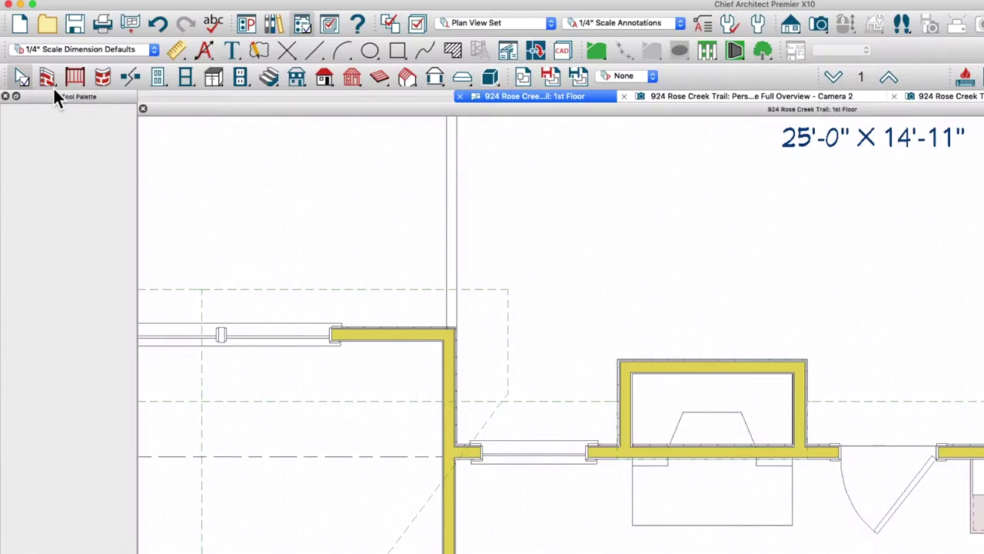
pyautogui.click(293, 80)
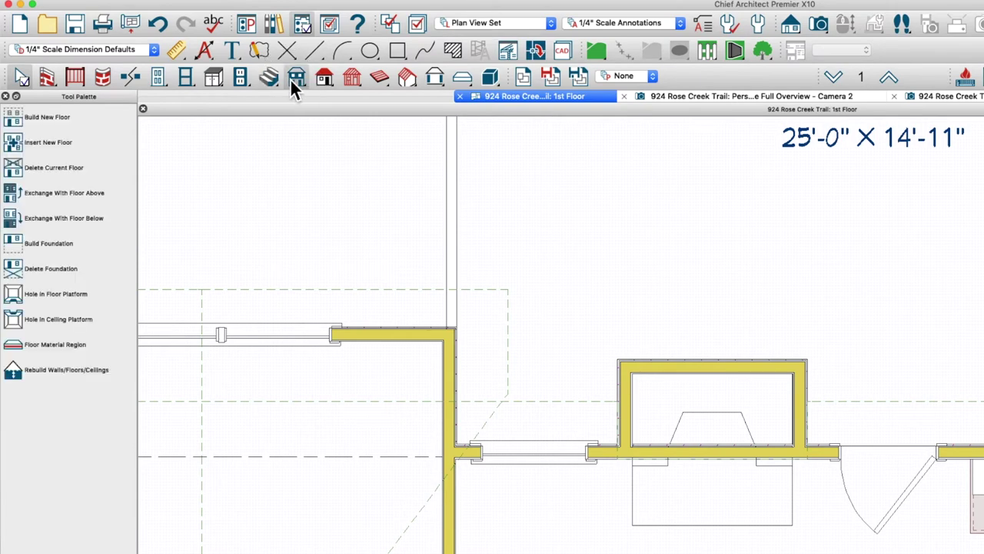
pyautogui.click(44, 123)
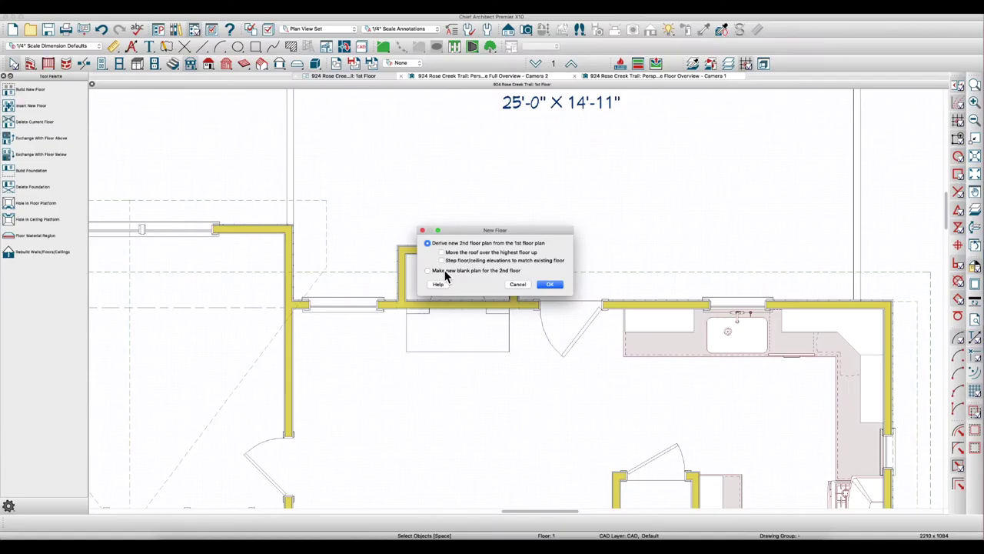
pyautogui.click(666, 399)
pyautogui.click(855, 420)
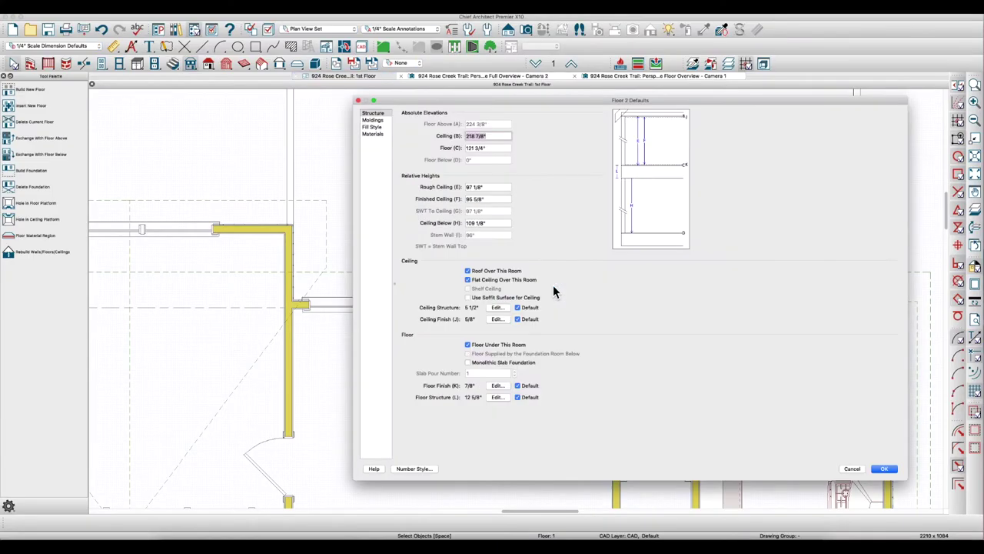
pyautogui.click(885, 468)
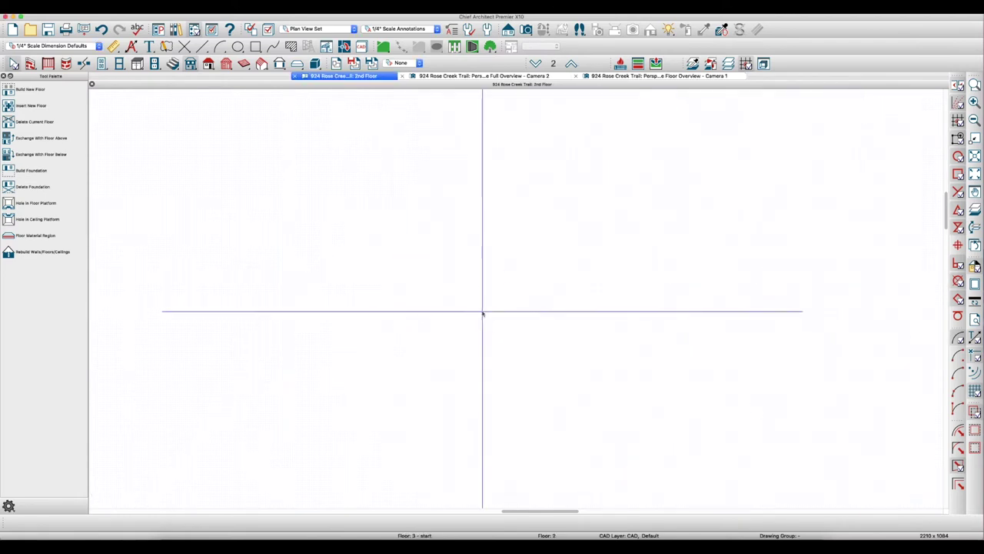
# Copy the three walls around the fireplace from the first floor and paste them in the same position on the 2nd floor.
pyautogui.click(536, 63)
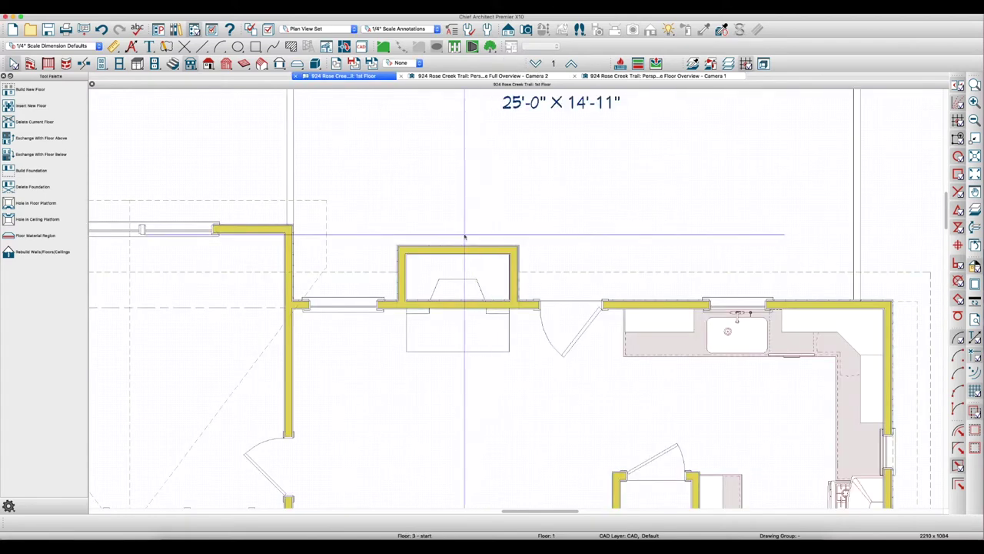
pyautogui.click(409, 270)
pyautogui.click(514, 280)
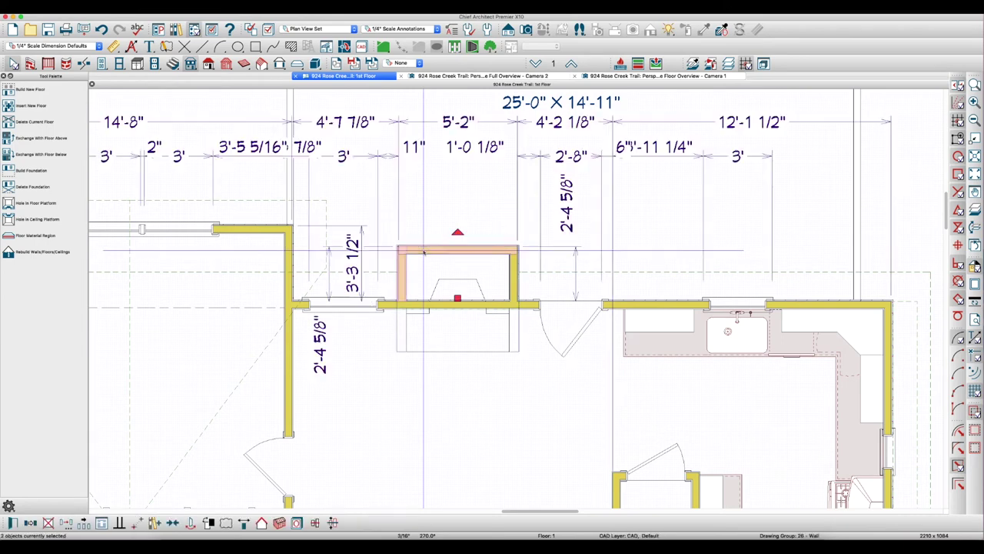
pyautogui.click(514, 281)
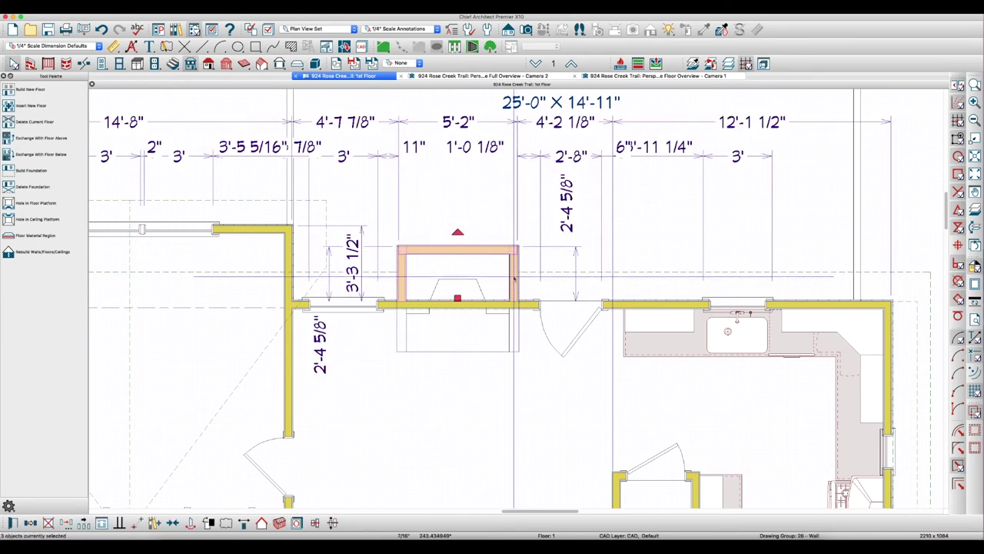
pyautogui.click(571, 64)
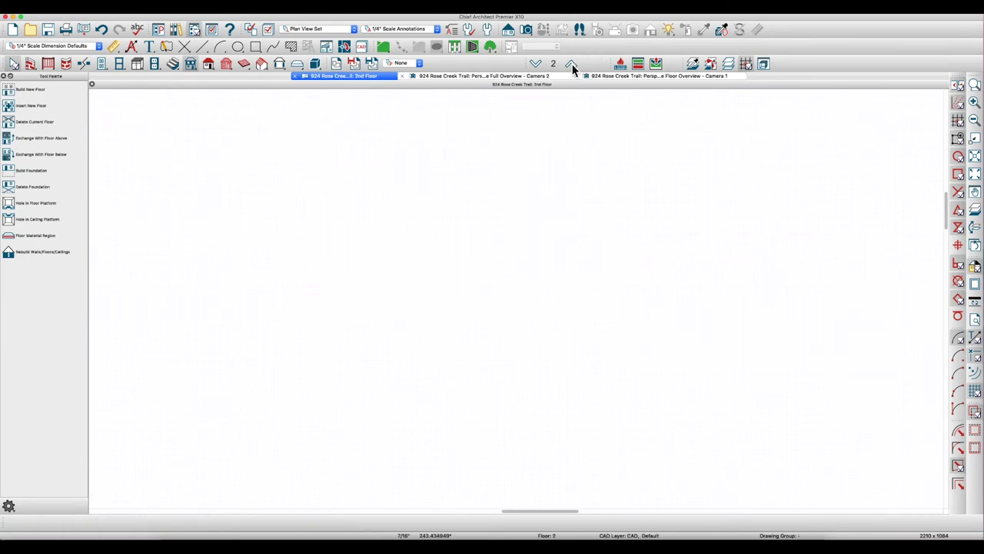
pyautogui.press('alt+super+v')
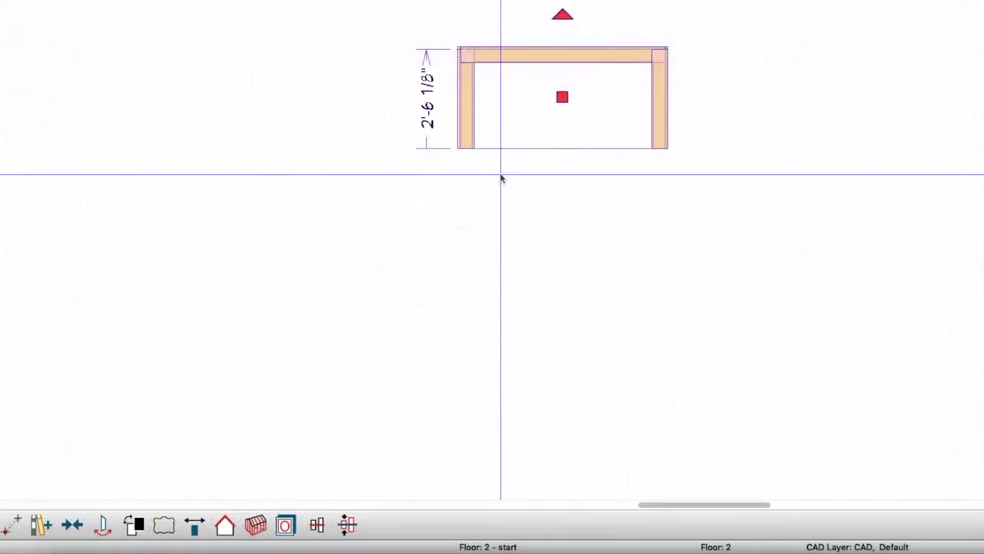
# Close the 2nd-floor chimney with a fourth wall about 5'-2" long and align it with the wall below.
pyautogui.scroll(3, 490, 146)
pyautogui.click(464, 141)
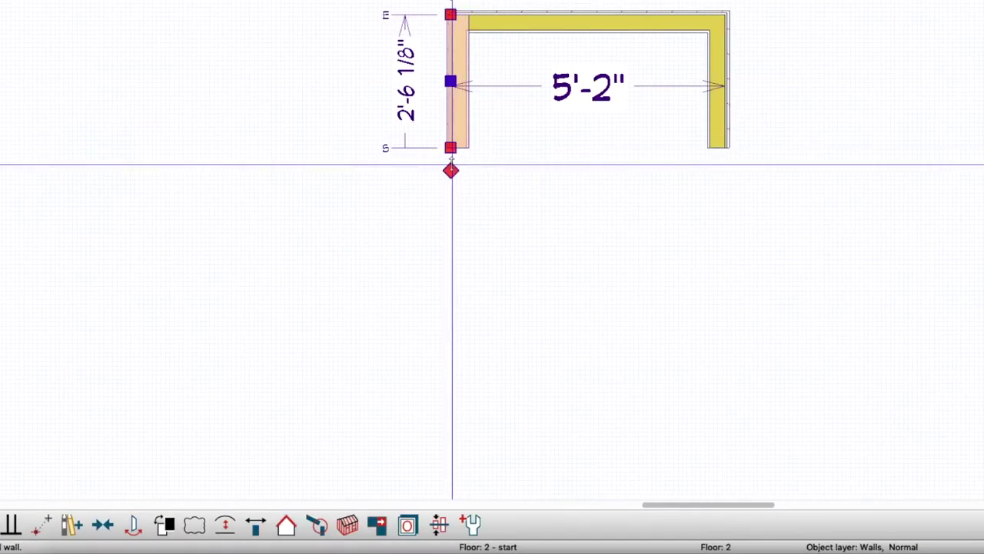
pyautogui.moveTo(451, 165)
pyautogui.mouseDown()
pyautogui.moveTo(695, 162)
pyautogui.moveTo(724, 148)
pyautogui.mouseUp()
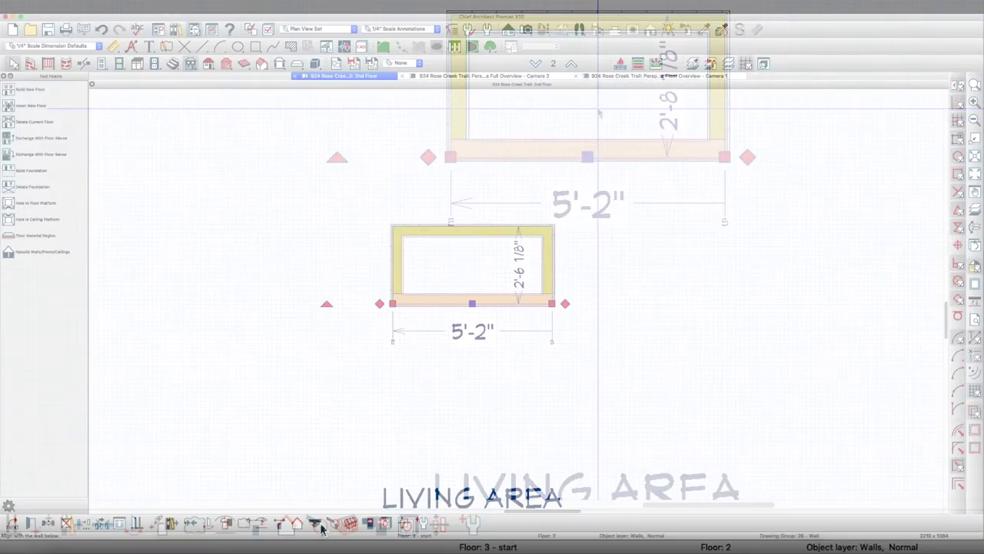
# Set the rough ceiling height of the 2nd-floor chimney room to 72 inches.
pyautogui.click(482, 276)
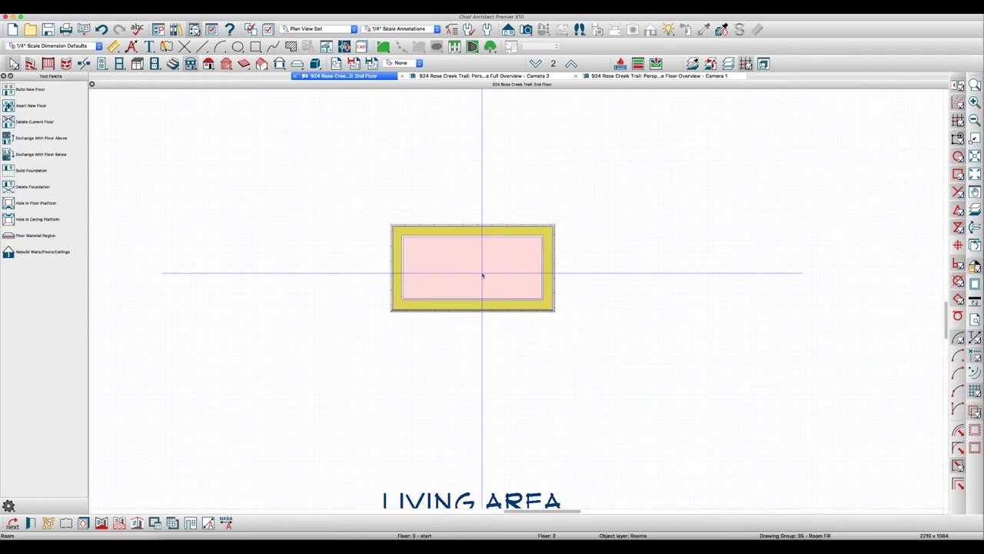
pyautogui.doubleClick(482, 276)
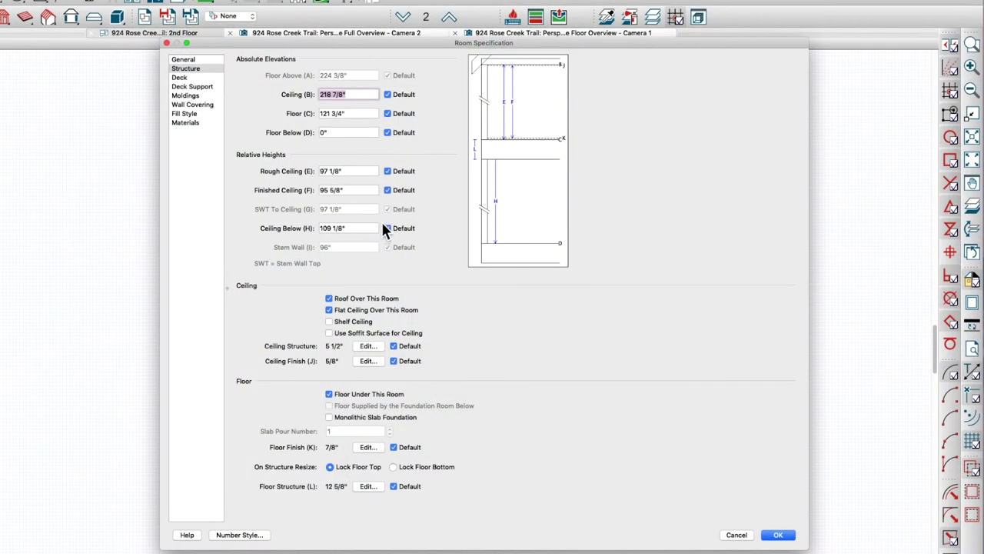
pyautogui.click(350, 171)
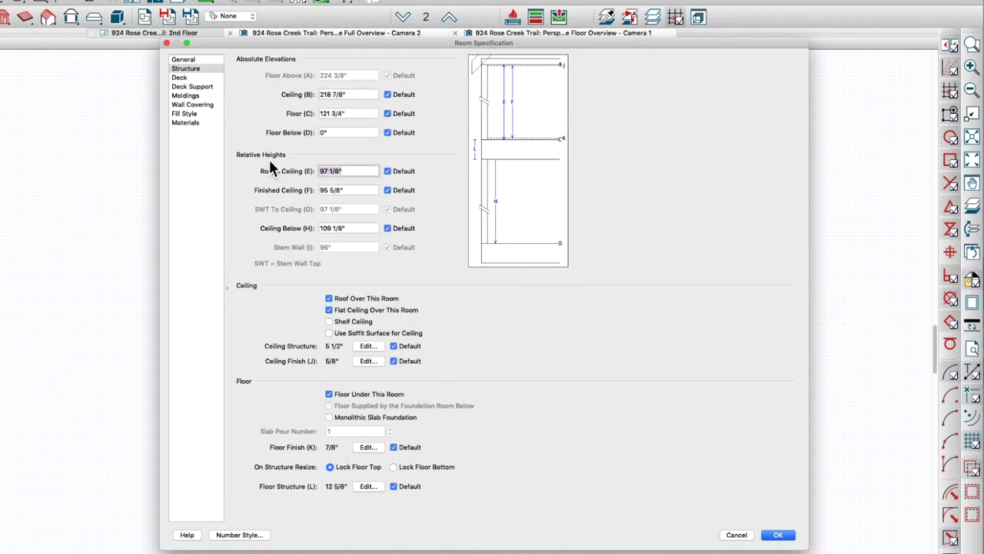
pyautogui.write('72')
pyautogui.press('Tab')
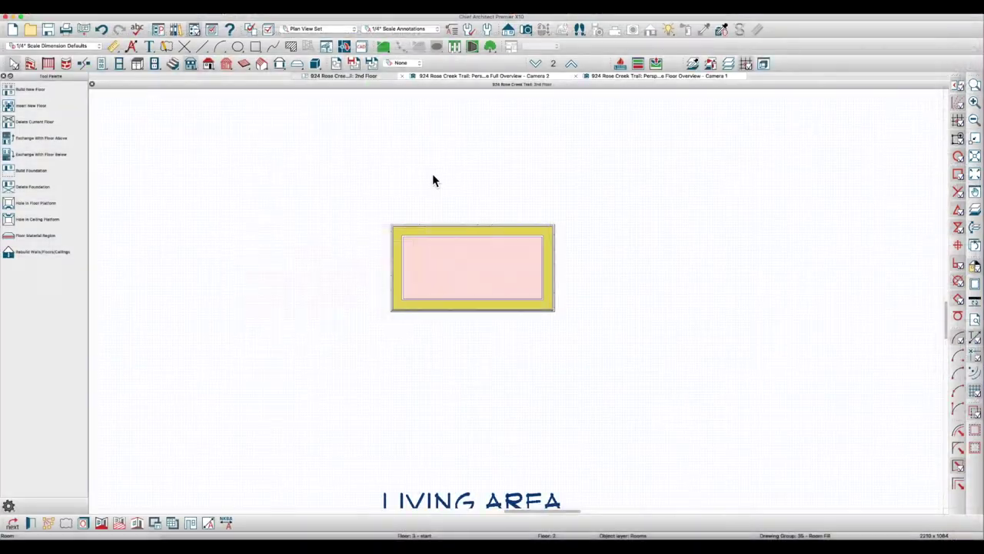
pyautogui.click(432, 180)
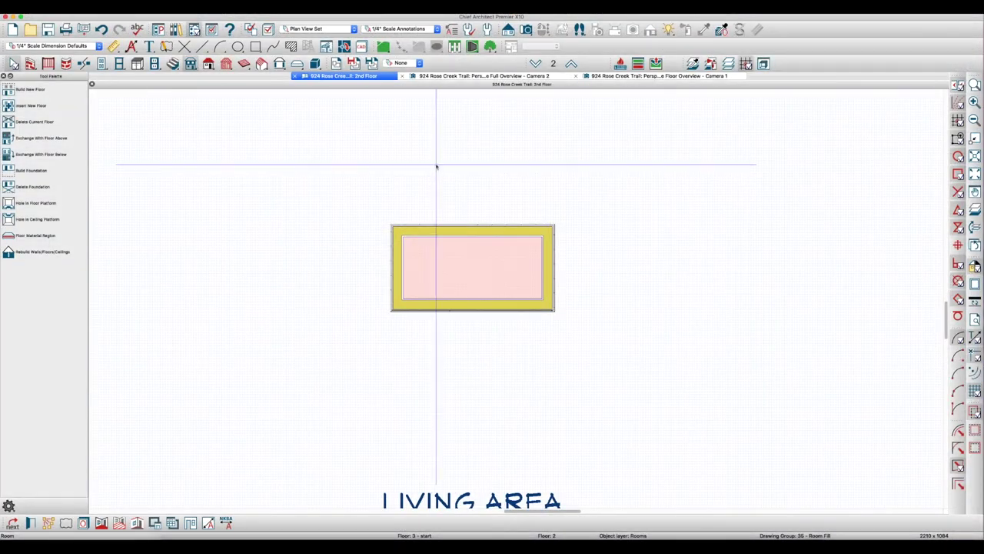
# Inspect the raised chimney in the full overview and the fireplace wall's interior in the floor overview.
pyautogui.click(508, 78)
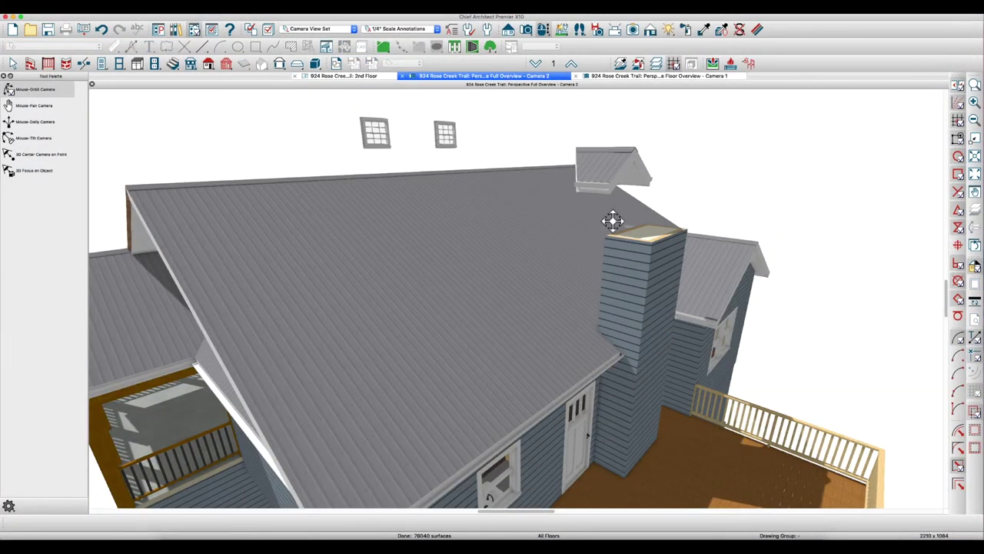
pyautogui.moveTo(607, 270); pyautogui.dragTo(686, 280)
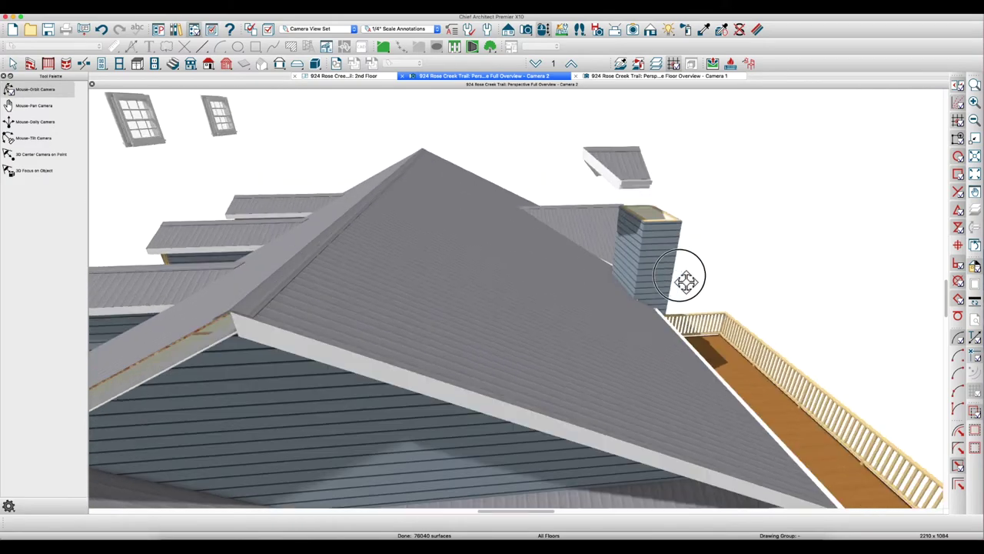
pyautogui.click(657, 78)
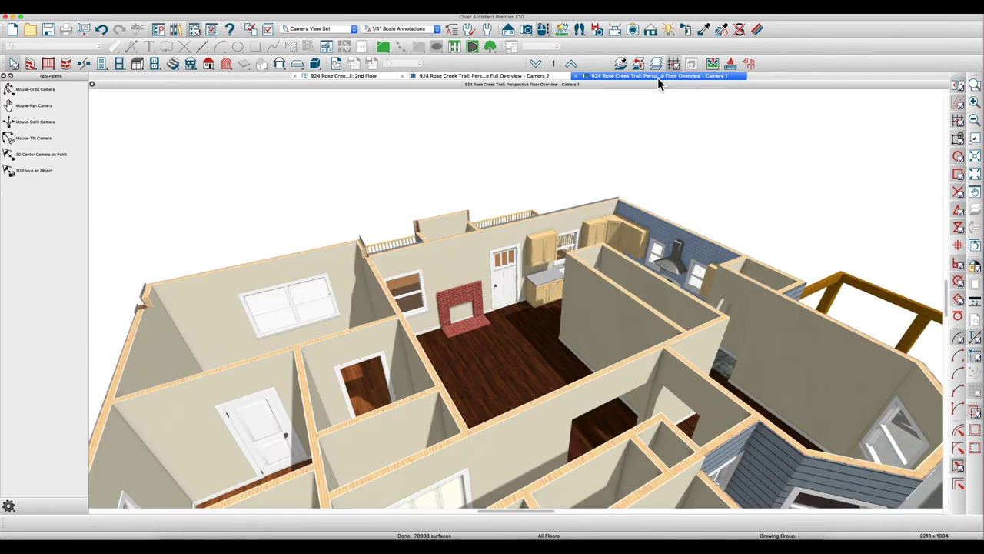
pyautogui.click(478, 270)
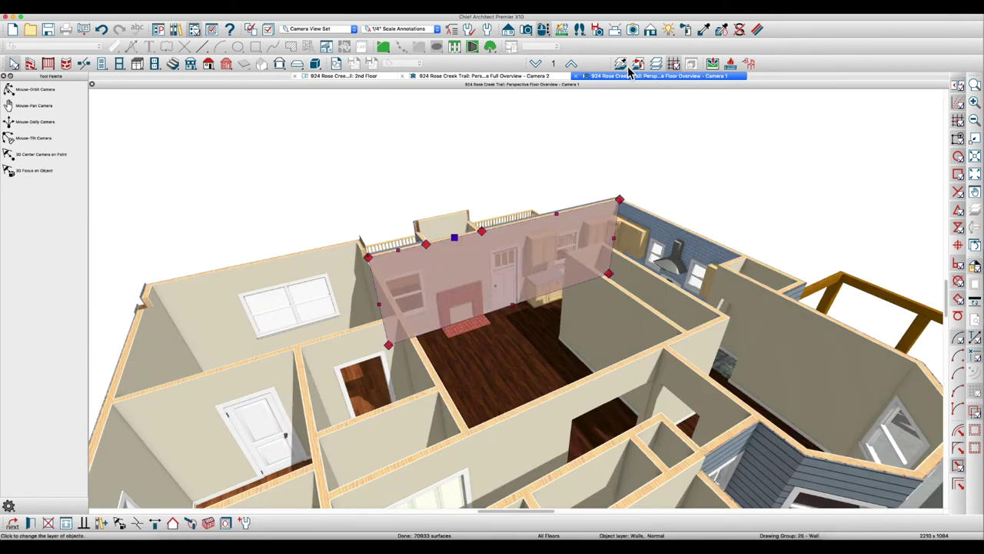
# Examine the small roof over the chimney from above in the full overview.
pyautogui.click(467, 77)
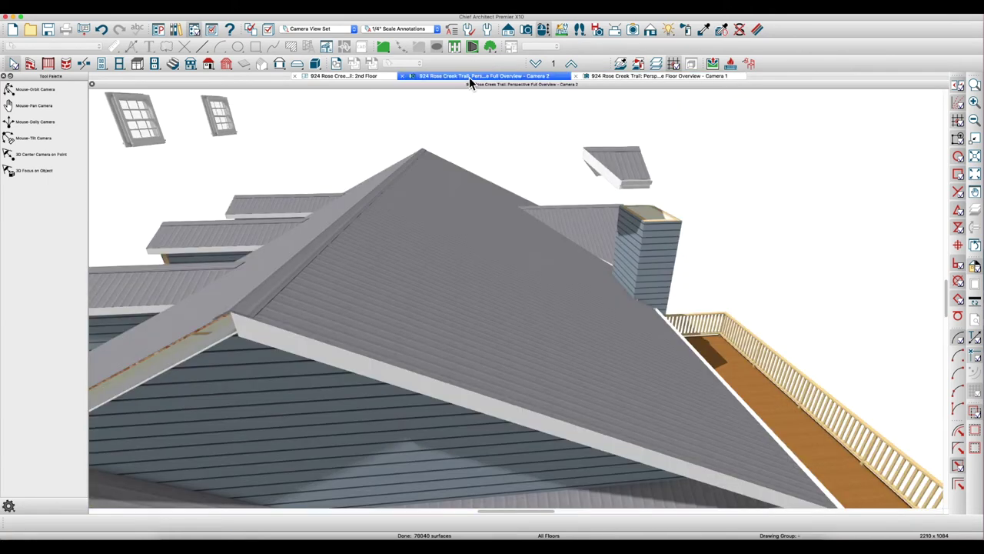
pyautogui.press('o')
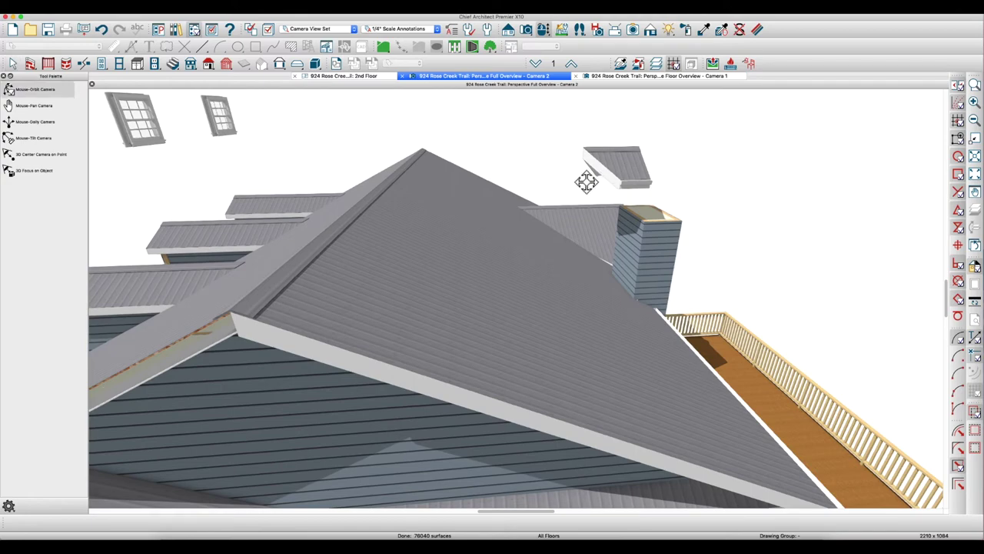
pyautogui.moveTo(586, 182); pyautogui.dragTo(639, 222)
pyautogui.moveTo(638, 221); pyautogui.dragTo(587, 200, button='middle')
pyautogui.press('space')
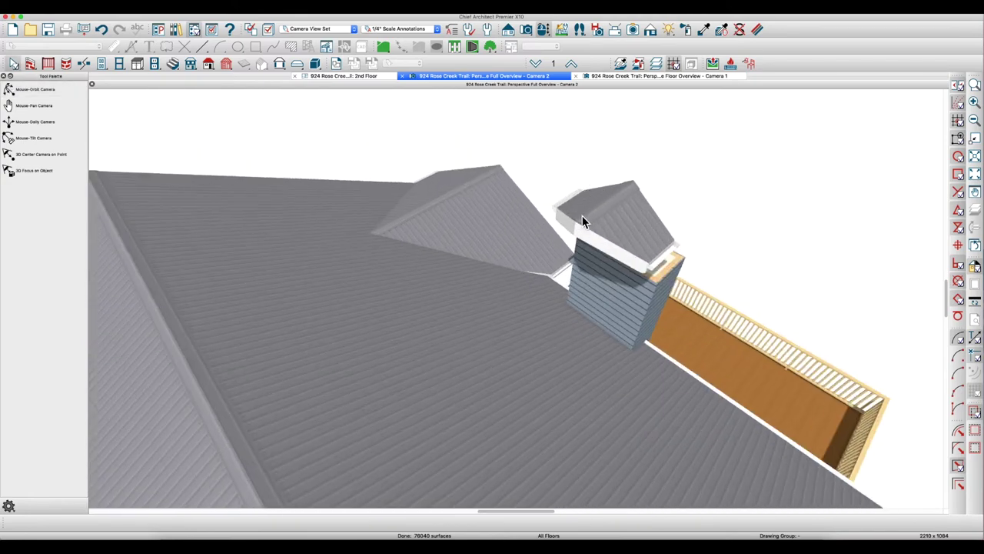
# Turn off the gutter on the roof planes of the small roof over the chimney.
pyautogui.click(605, 230)
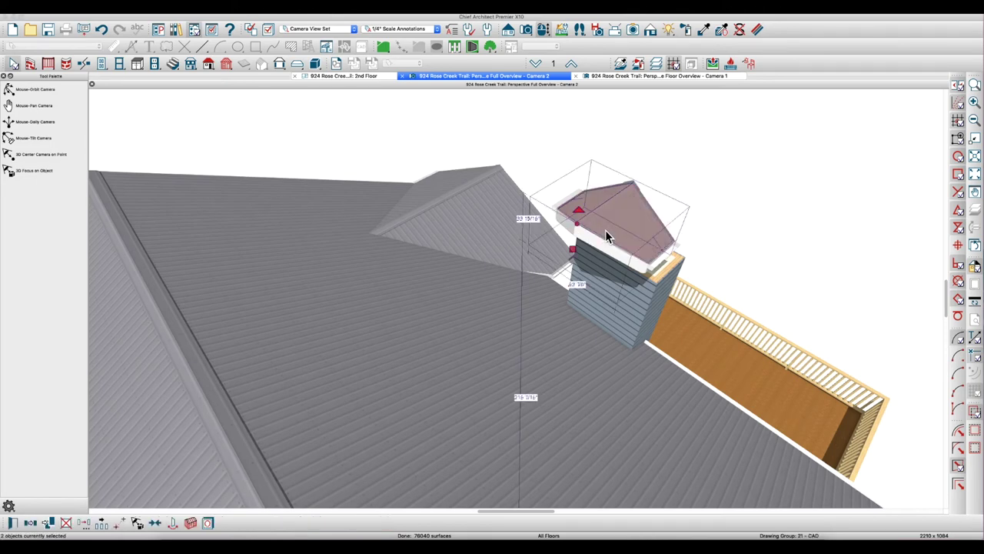
pyautogui.doubleClick(605, 230)
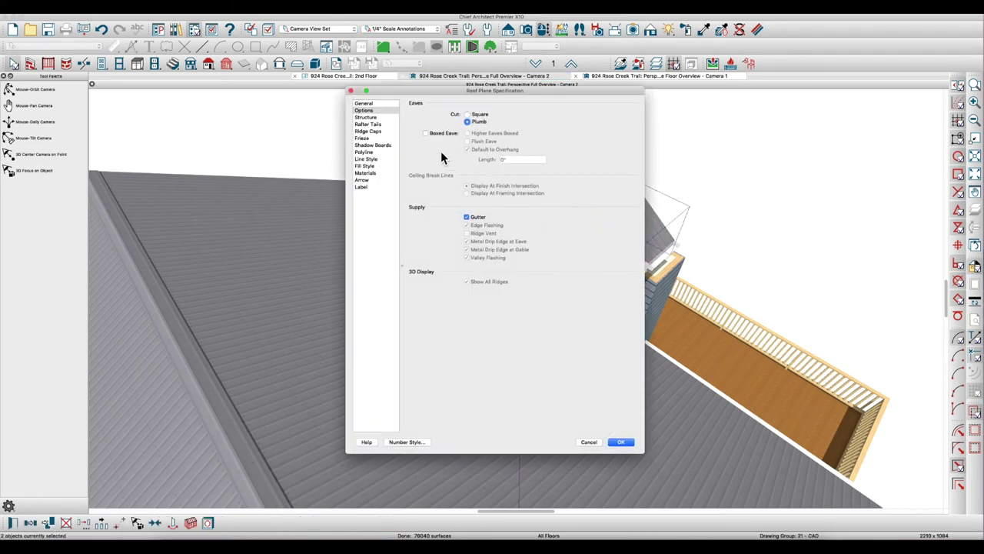
pyautogui.click(479, 220)
pyautogui.click(621, 442)
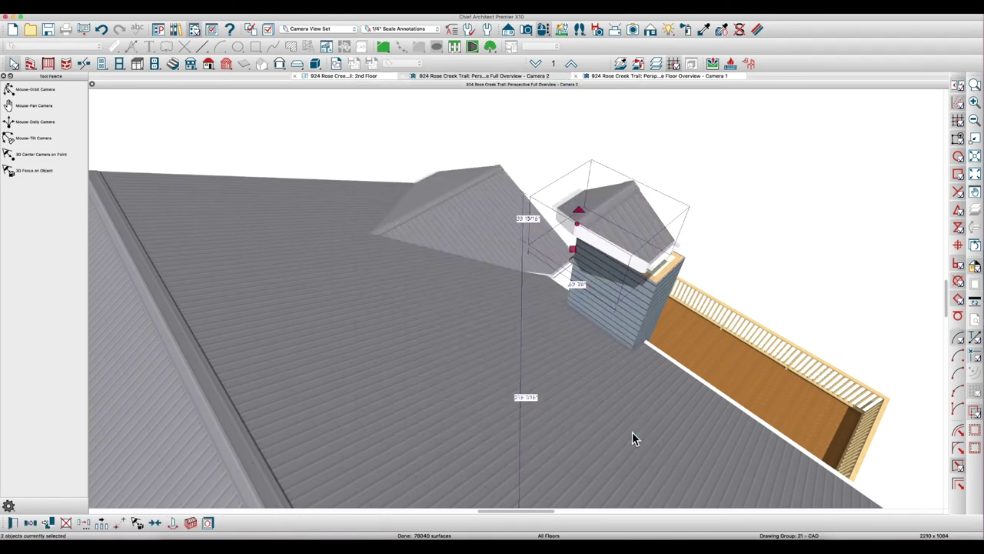
# Move the small chimney roof planes vertically by -108 inches with Transform/Replicate Object.
pyautogui.doubleClick(667, 279)
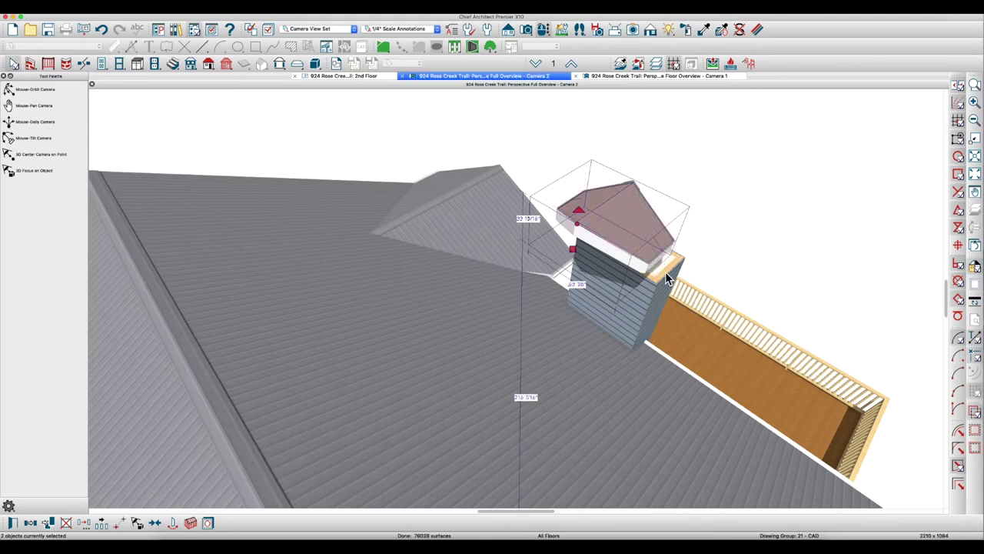
pyautogui.click(363, 223)
pyautogui.write('108')
pyautogui.press('Tab')
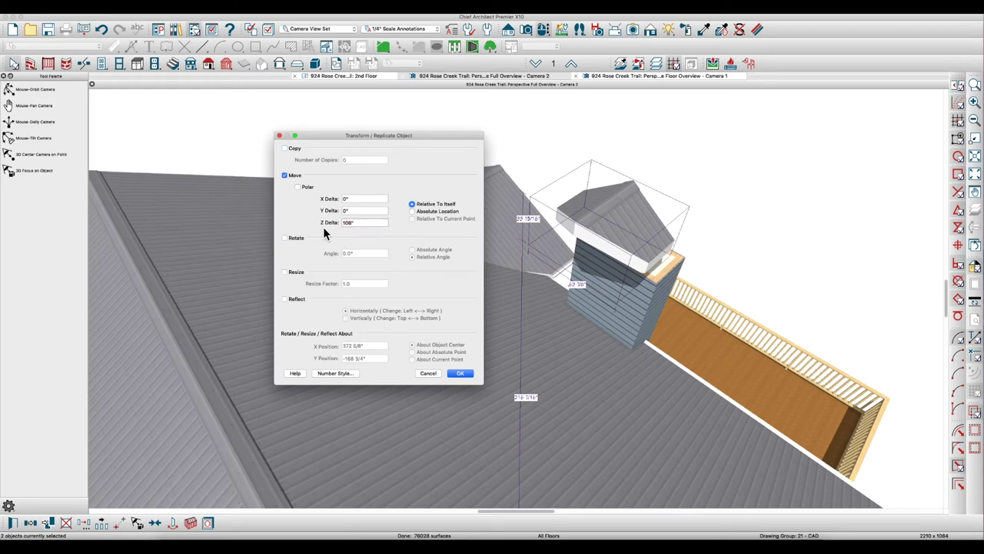
pyautogui.hotkey('shift', 'Tab')
pyautogui.write('-108')
pyautogui.press('Return')
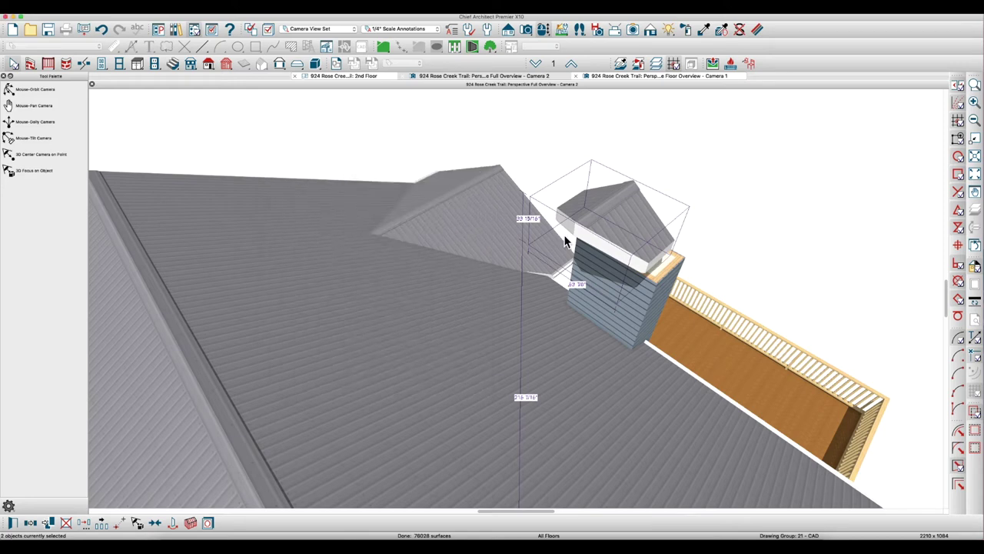
pyautogui.press('Escape')
# Move the two windows floating above the front roof straight down together into the front walls of the two dormers below them.
pyautogui.moveTo(648, 346); pyautogui.dragTo(638, 292)
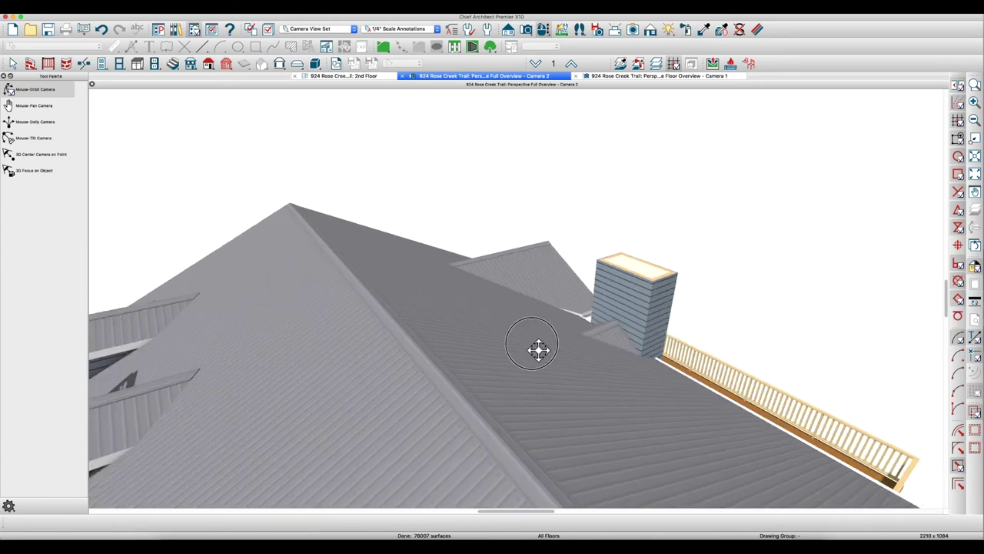
pyautogui.moveTo(536, 347); pyautogui.dragTo(563, 351)
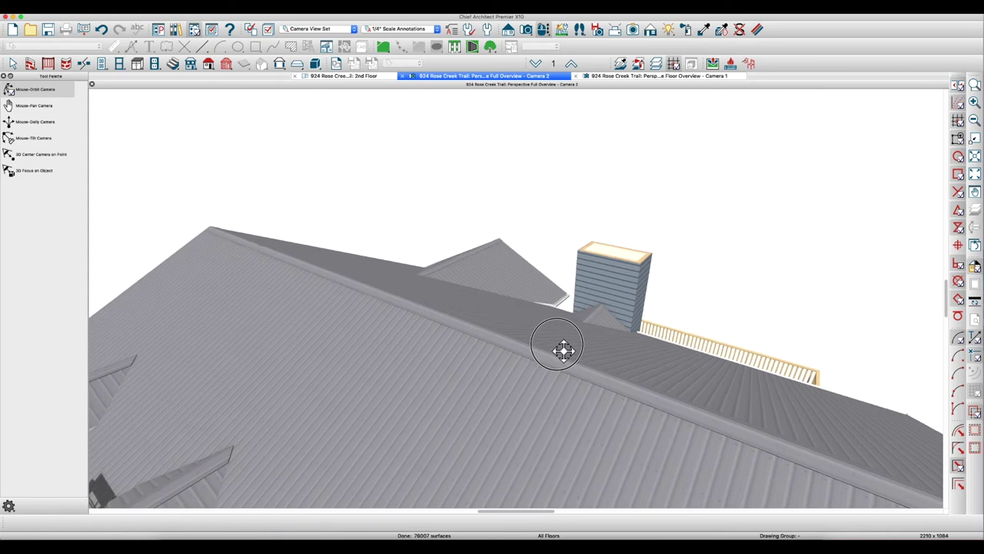
pyautogui.moveTo(564, 350); pyautogui.dragTo(555, 324)
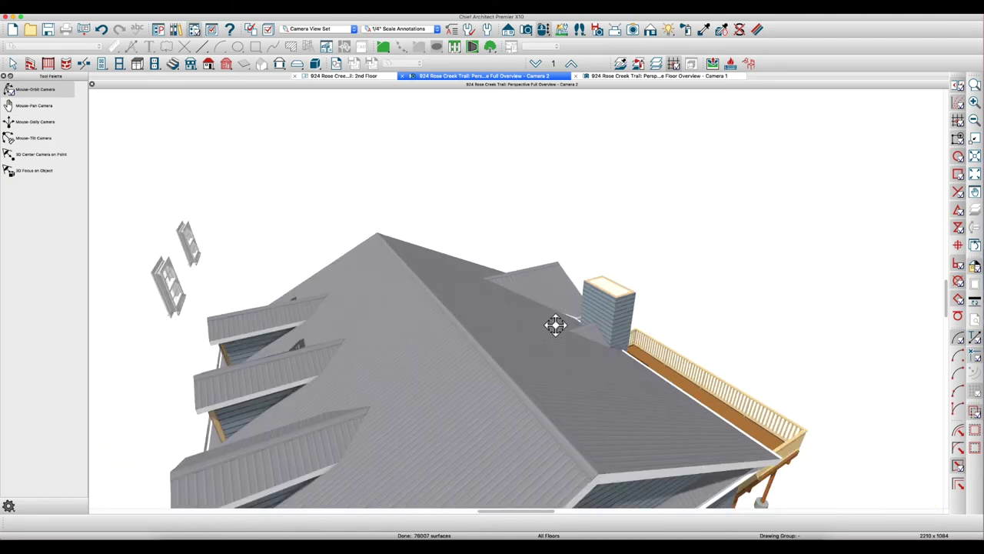
pyautogui.scroll(-3, 555, 324)
pyautogui.moveTo(390, 443); pyautogui.dragTo(462, 415)
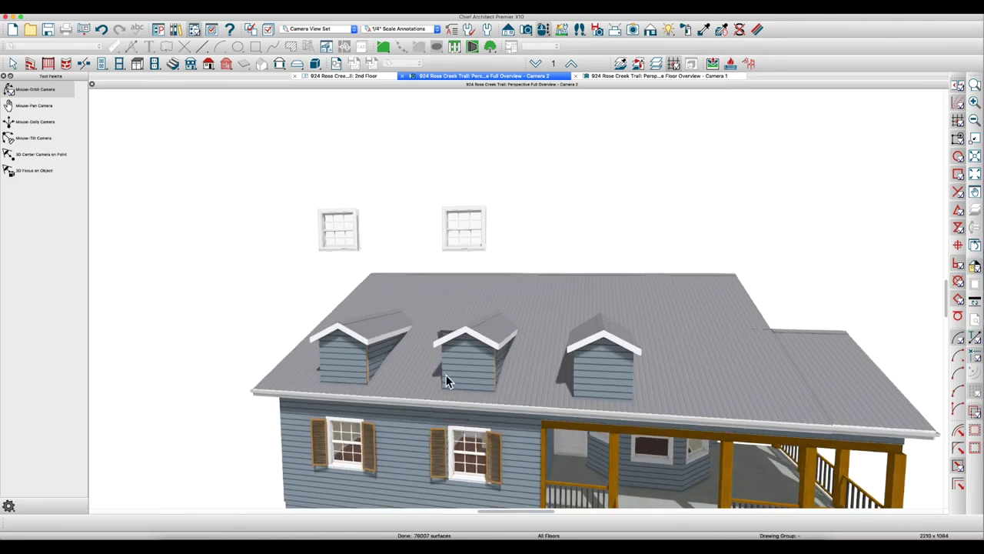
pyautogui.press('space')
pyautogui.click(336, 226)
pyautogui.keyDown('shift'); pyautogui.click(467, 231); pyautogui.keyUp('shift')
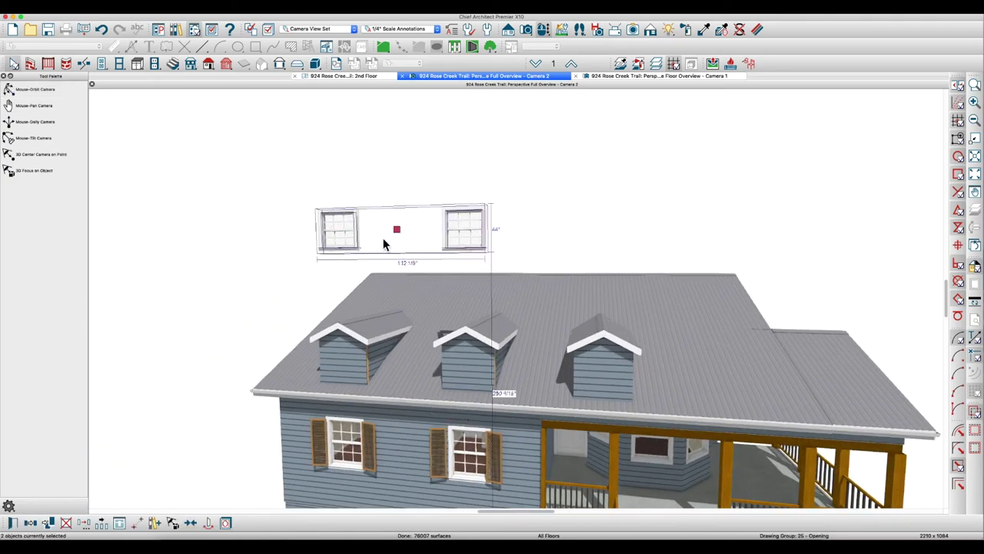
pyautogui.moveTo(397, 229); pyautogui.dragTo(399, 368)
pyautogui.press('space')
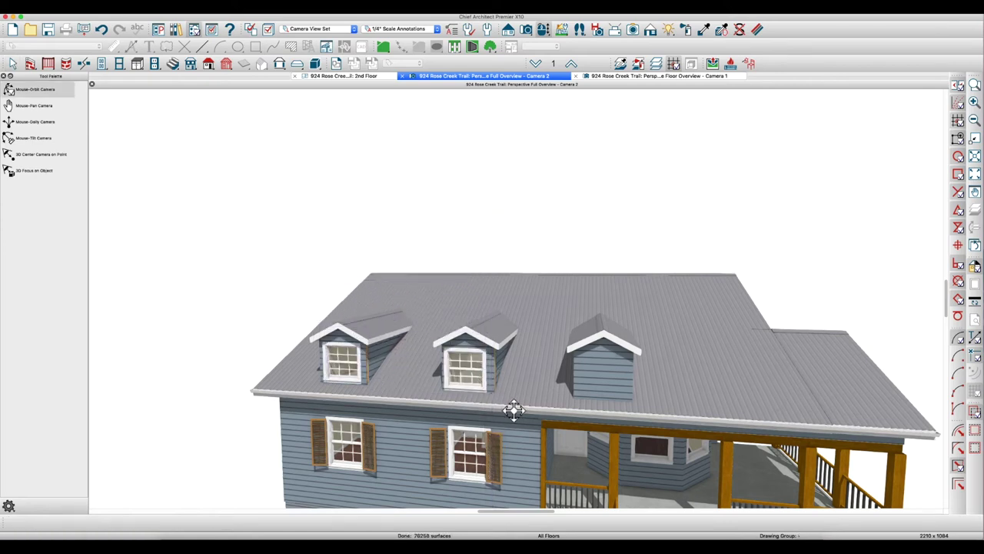
# Inspect the front porch from below, checking the railing wall, its posts and how they meet the beam and floor edge.
pyautogui.moveTo(513, 410); pyautogui.dragTo(473, 383)
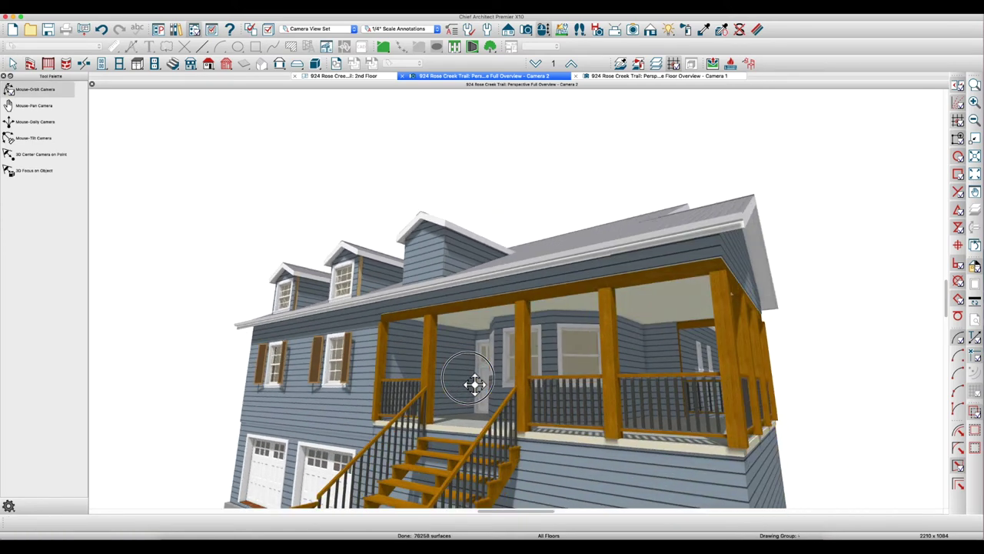
pyautogui.scroll(4, 479, 348)
pyautogui.scroll(-1, 479, 349)
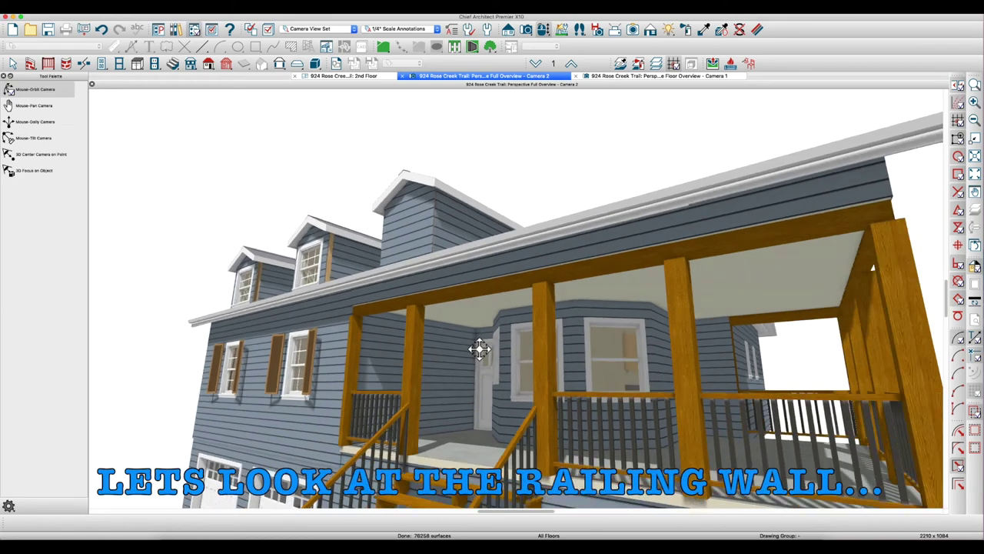
pyautogui.scroll(-2, 479, 349)
pyautogui.scroll(2, 599, 463)
pyautogui.press('space')
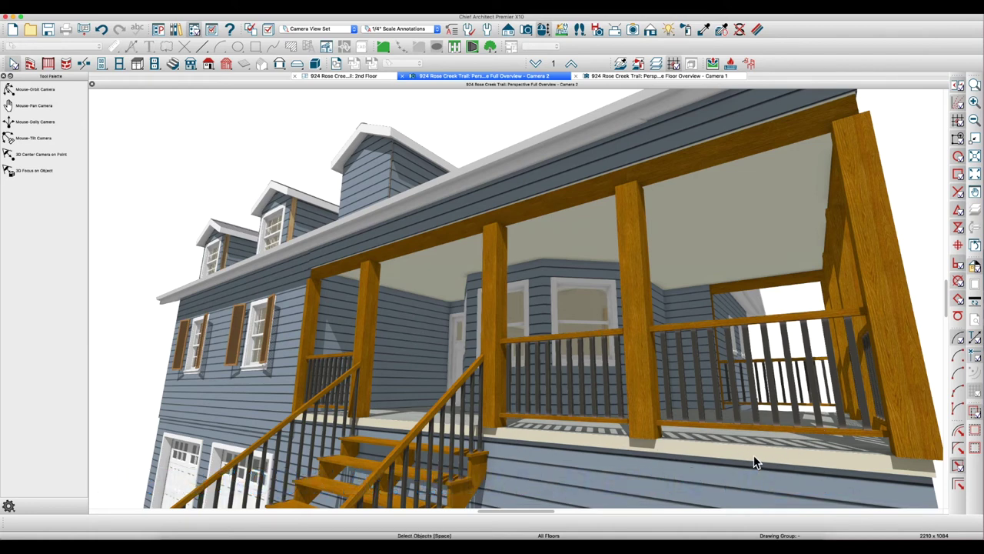
pyautogui.click(494, 348)
pyautogui.click(500, 256)
pyautogui.click(521, 212)
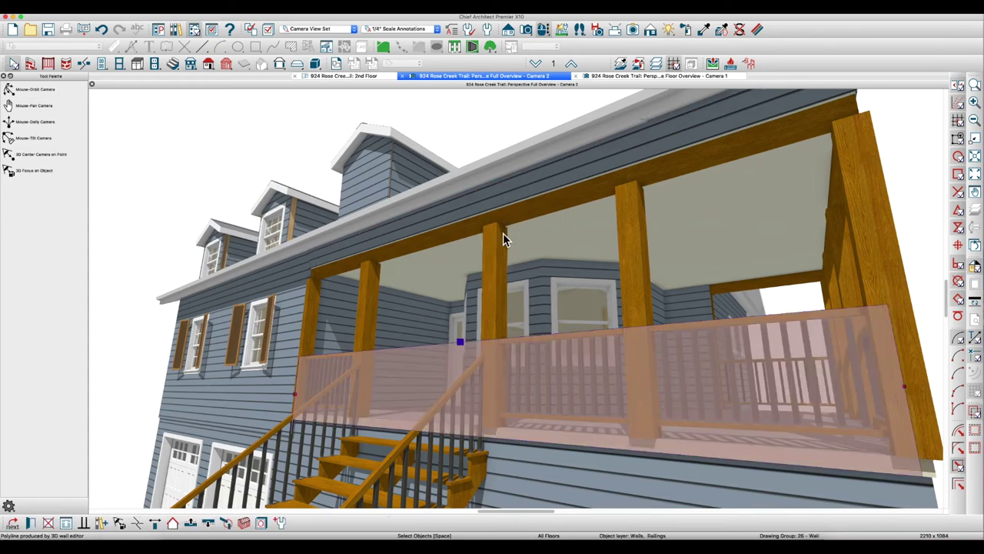
pyautogui.click(498, 314)
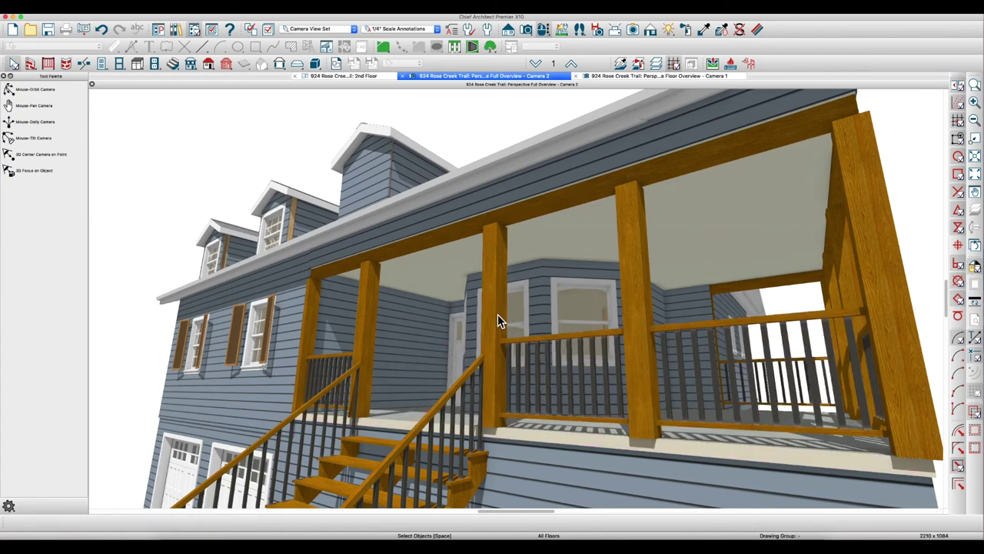
# Copy the front porch railing's Interior-4_2 wall type and name the copy "Porch Rail Wall 4".
pyautogui.doubleClick(498, 370)
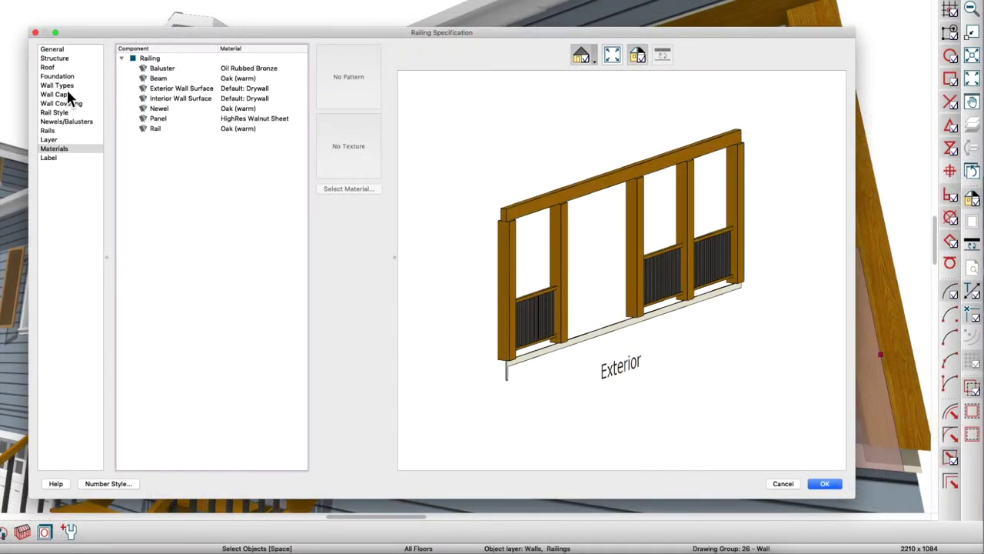
pyautogui.click(278, 180)
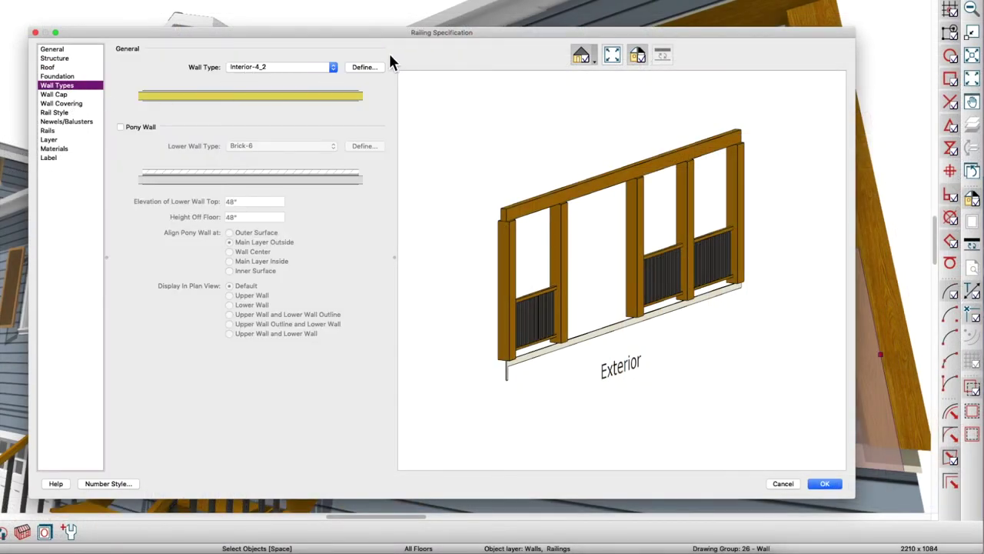
pyautogui.click(364, 67)
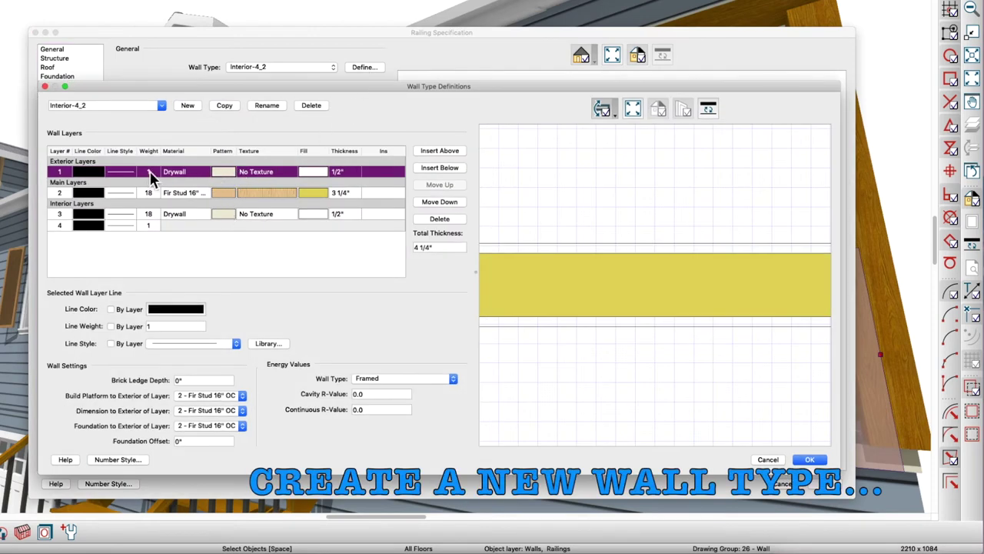
pyautogui.click(226, 106)
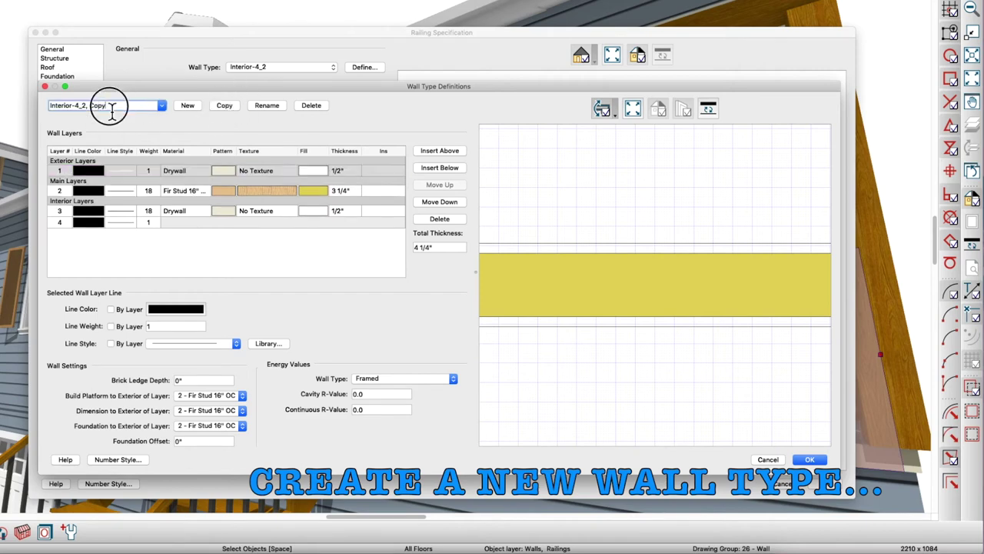
pyautogui.moveTo(115, 104); pyautogui.dragTo(11, 102)
pyautogui.write('Por')
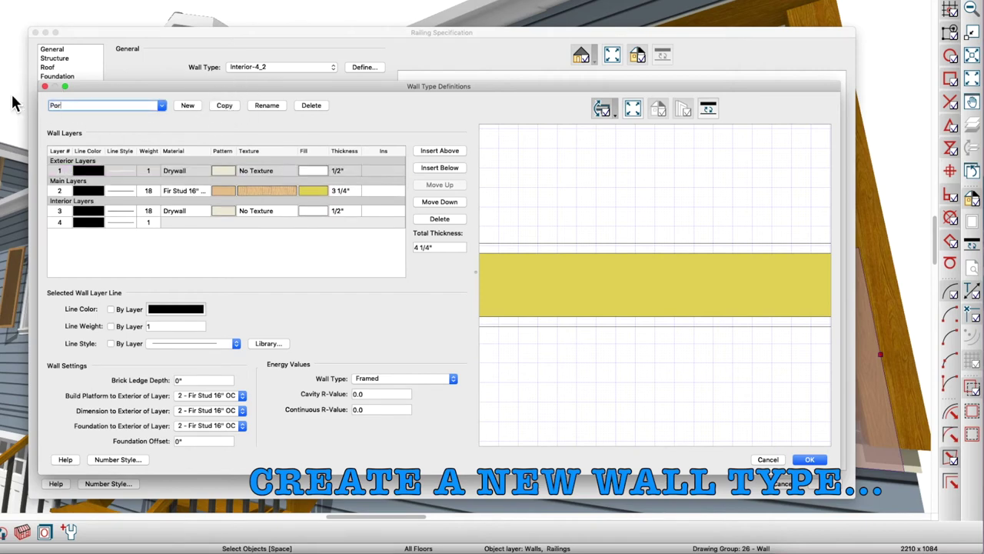
pyautogui.write('ch Rail Wall ')
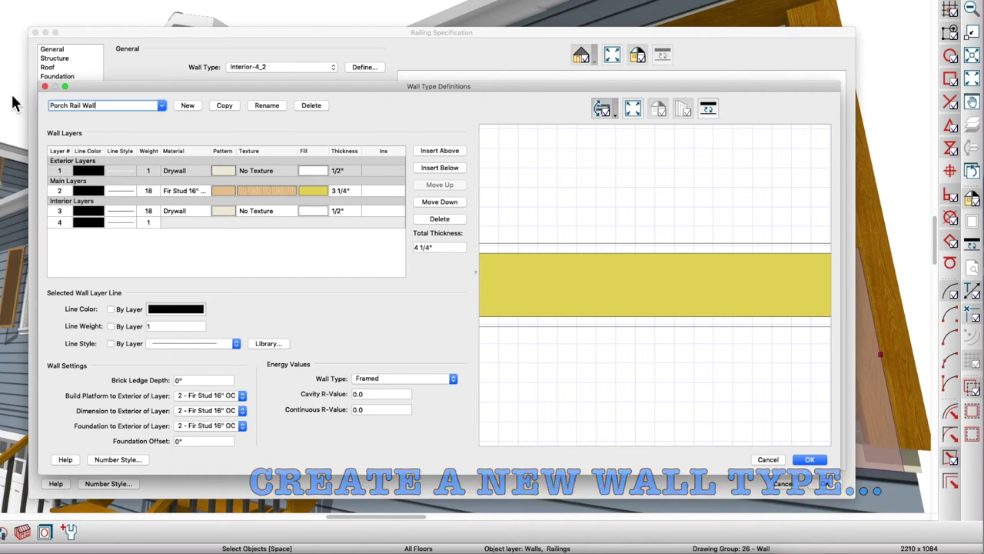
pyautogui.write('4')
pyautogui.press('Tab')
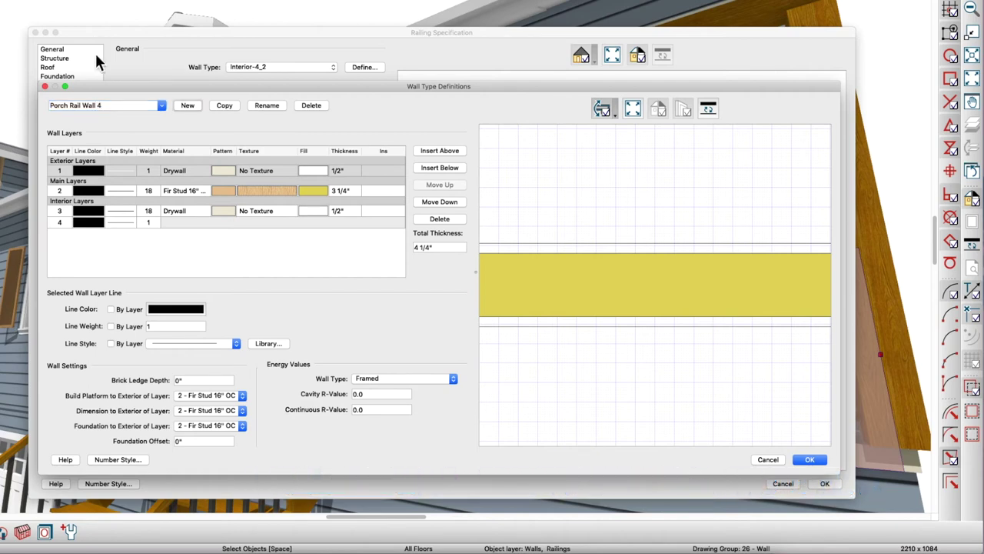
# Delete both drywall layers from Porch Rail Wall 4, set its fir stud layer to 4 inches thick and apply it to the railing.
pyautogui.click(123, 174)
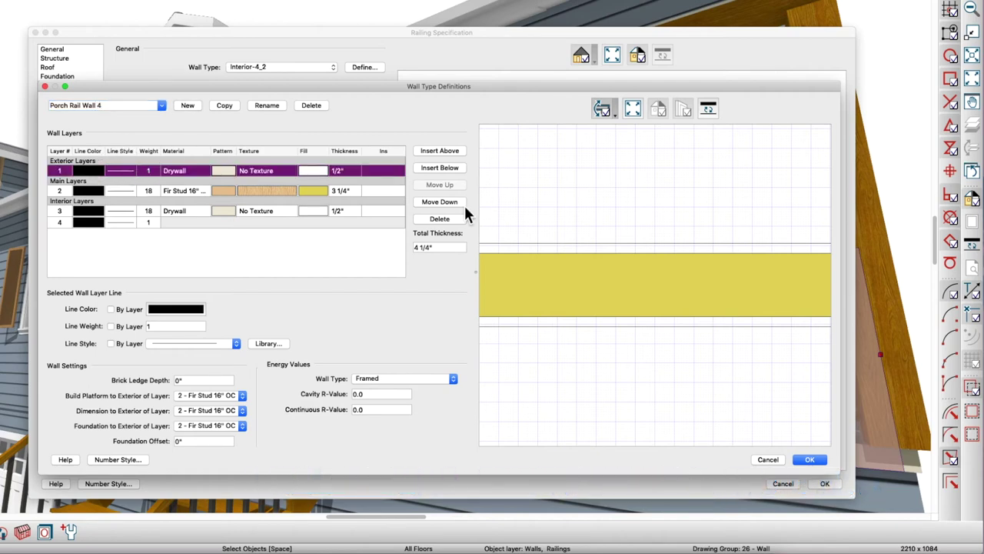
pyautogui.click(444, 220)
pyautogui.click(128, 205)
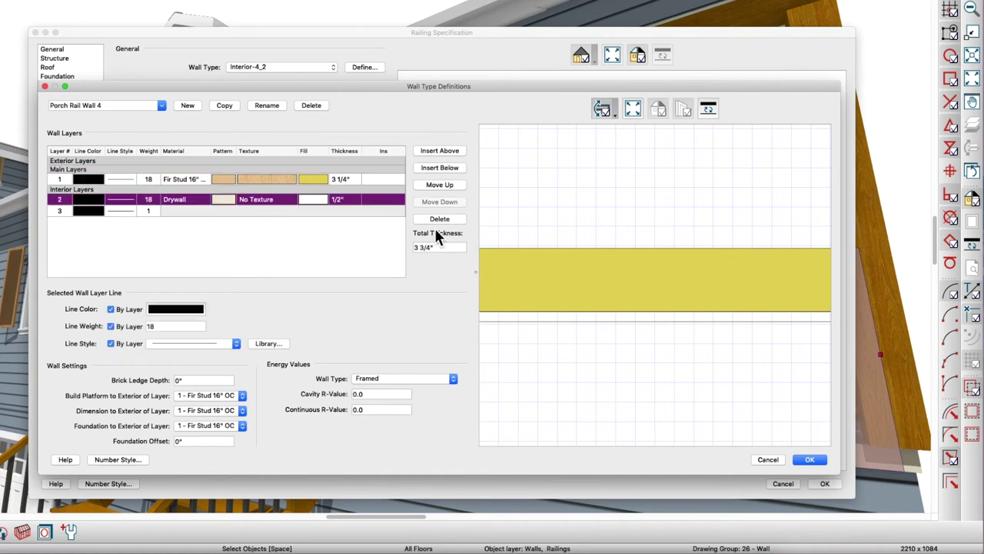
pyautogui.click(440, 219)
pyautogui.doubleClick(352, 180)
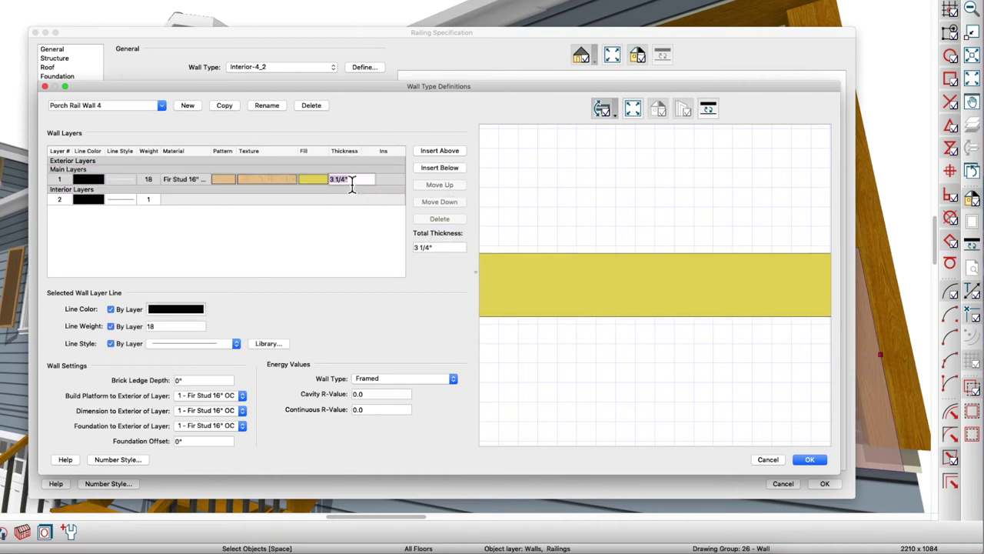
pyautogui.write('4')
pyautogui.press('Return')
pyautogui.press('Return')
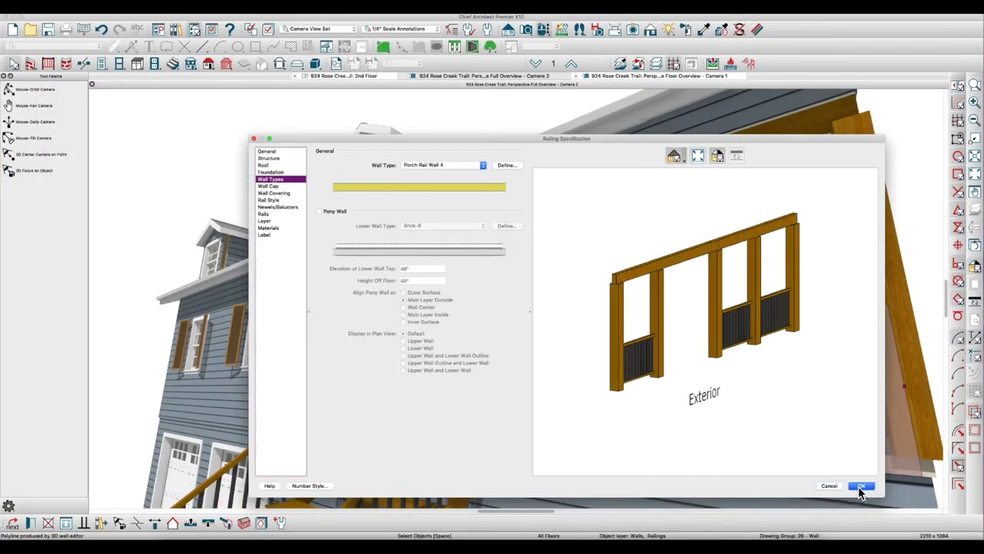
pyautogui.click(824, 483)
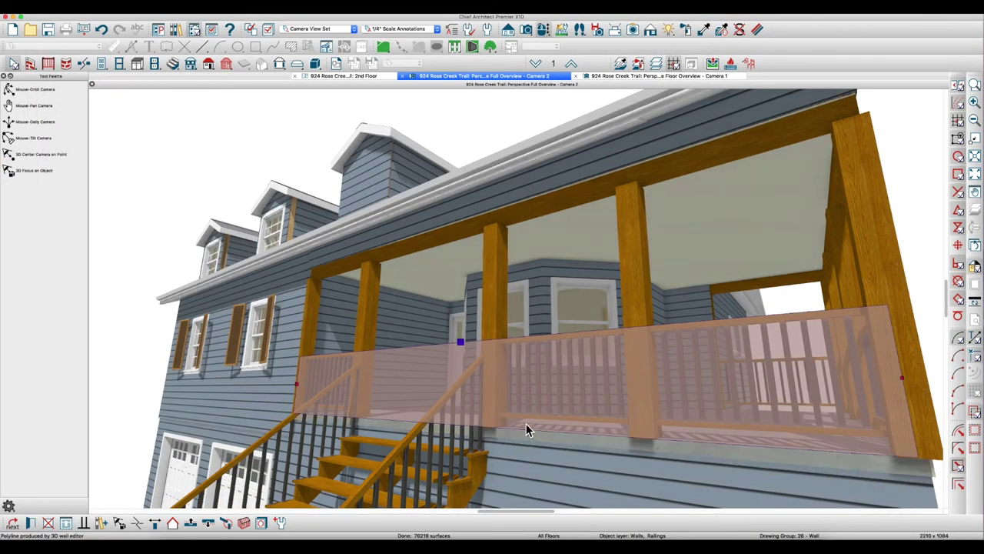
pyautogui.press('Escape')
pyautogui.click(498, 363)
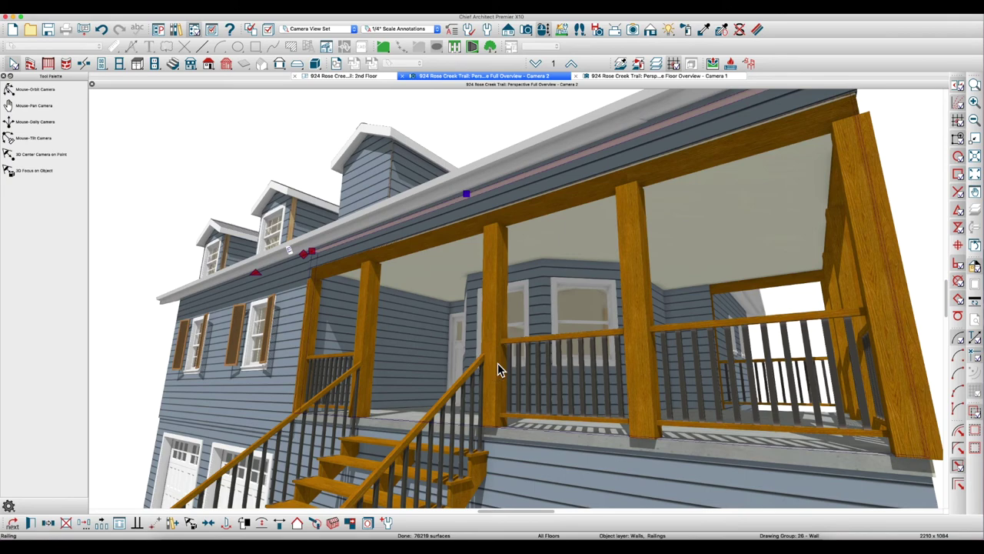
pyautogui.doubleClick(498, 369)
pyautogui.press('Escape')
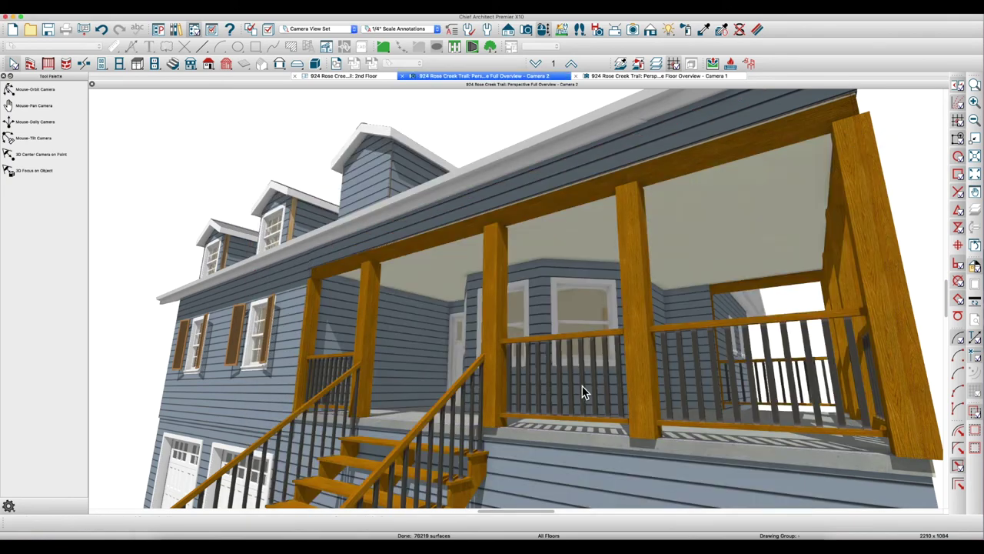
# Set the fir stud layer of the Porch Rail Wall 4 type to 10 inches thick and accept shifting the existing walls' main layer.
pyautogui.moveTo(583, 388)
pyautogui.mouseDown(button='middle')
pyautogui.moveTo(597, 398)
pyautogui.moveTo(589, 386)
pyautogui.mouseUp(button='middle')
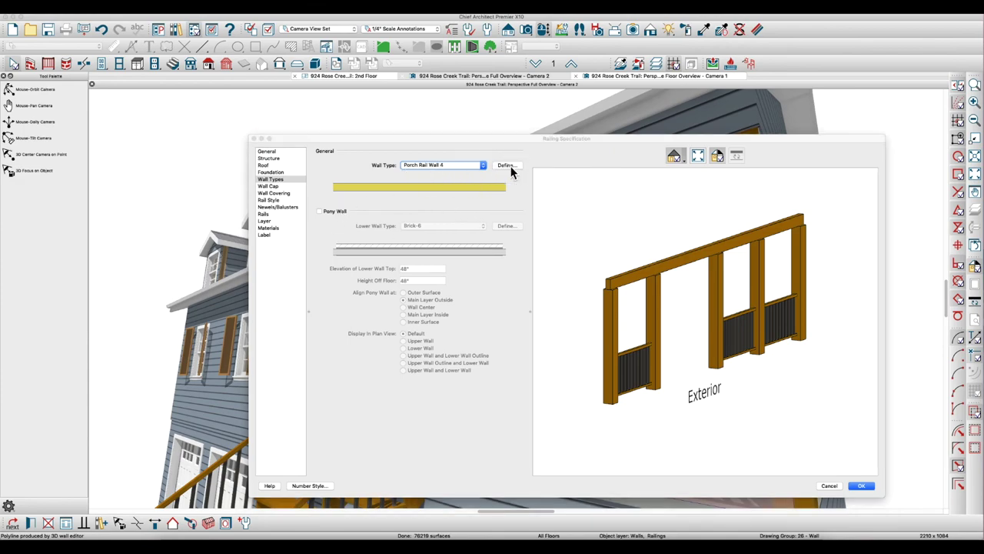
pyautogui.click(510, 166)
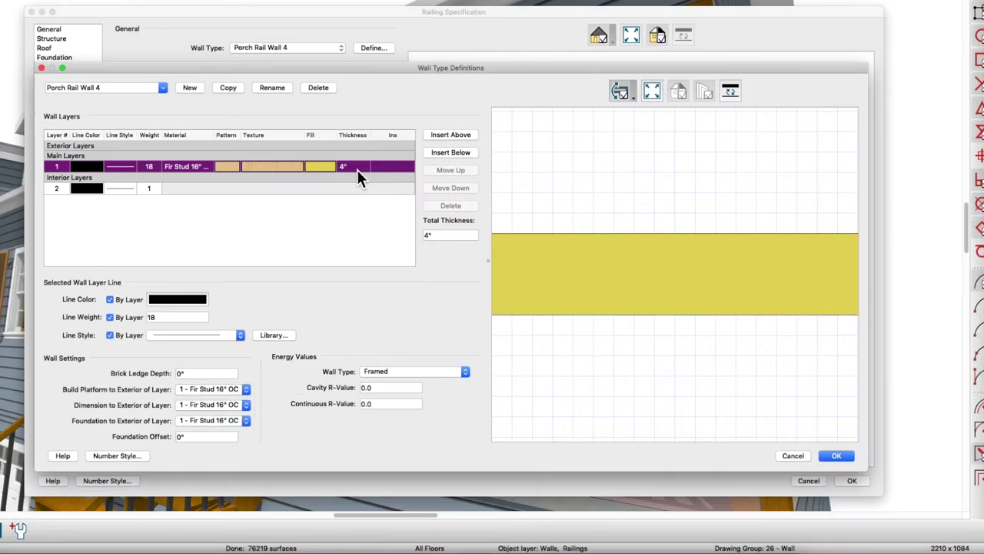
pyautogui.click(354, 168)
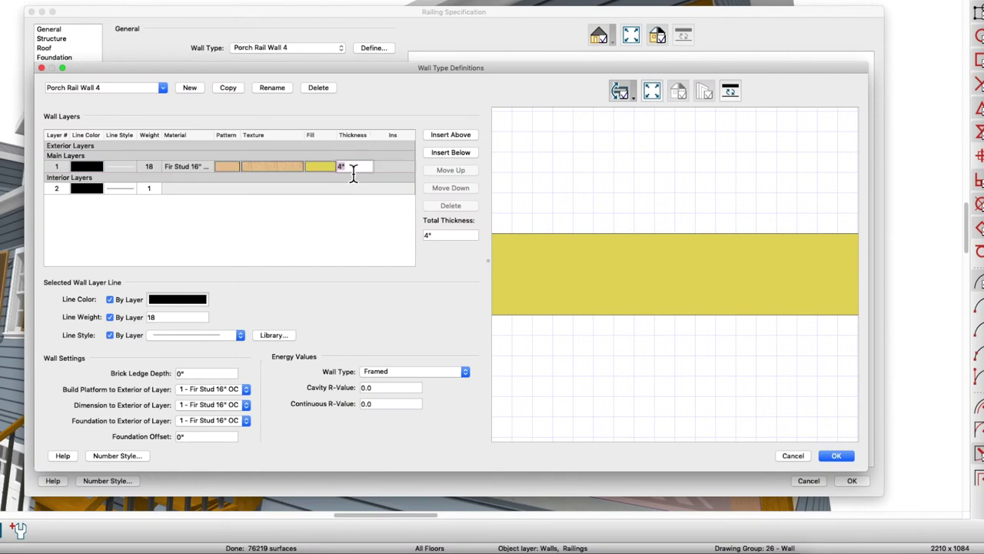
pyautogui.press('Return')
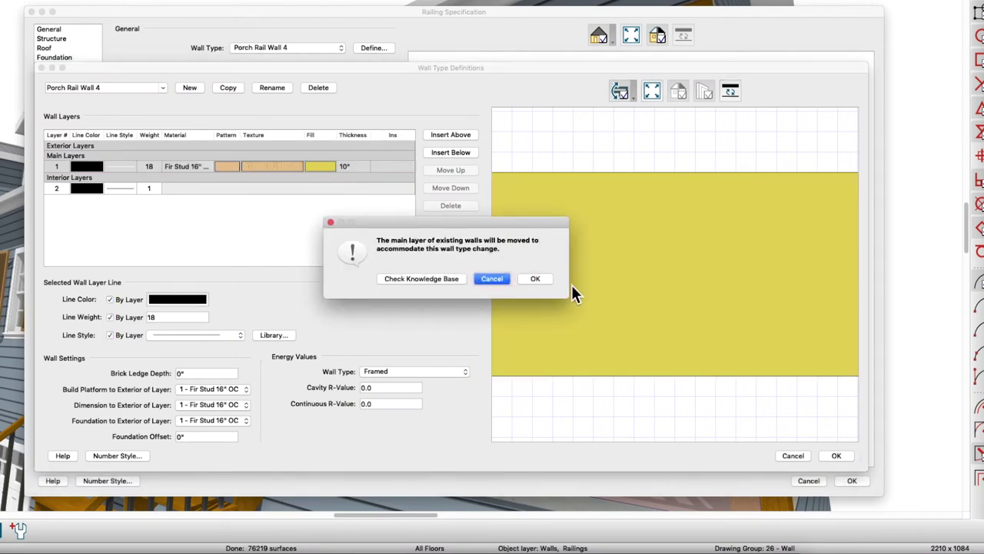
pyautogui.click(535, 279)
pyautogui.press('Return')
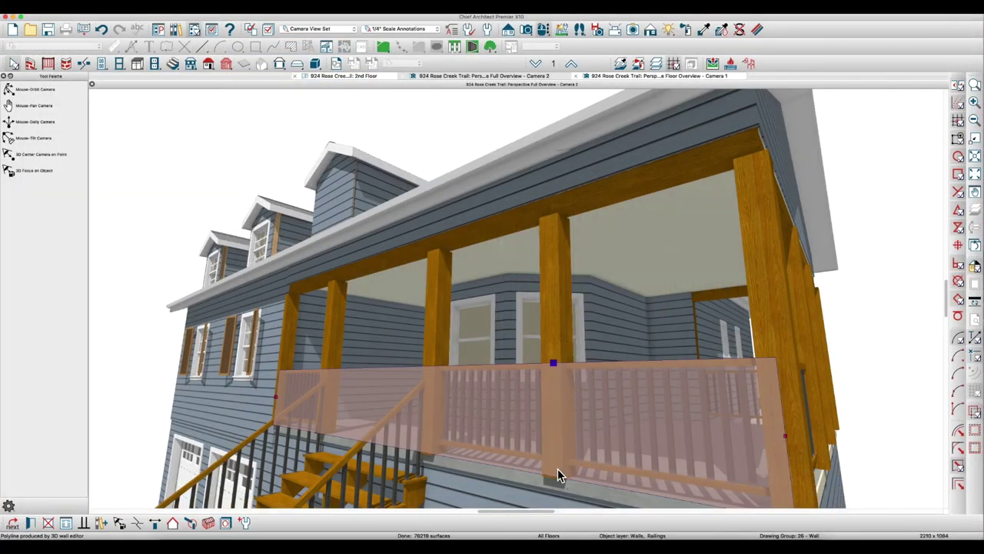
# Examine the front porch railing from below, checking how its posts line up with the overhead beam and floor edge.
pyautogui.press('Escape')
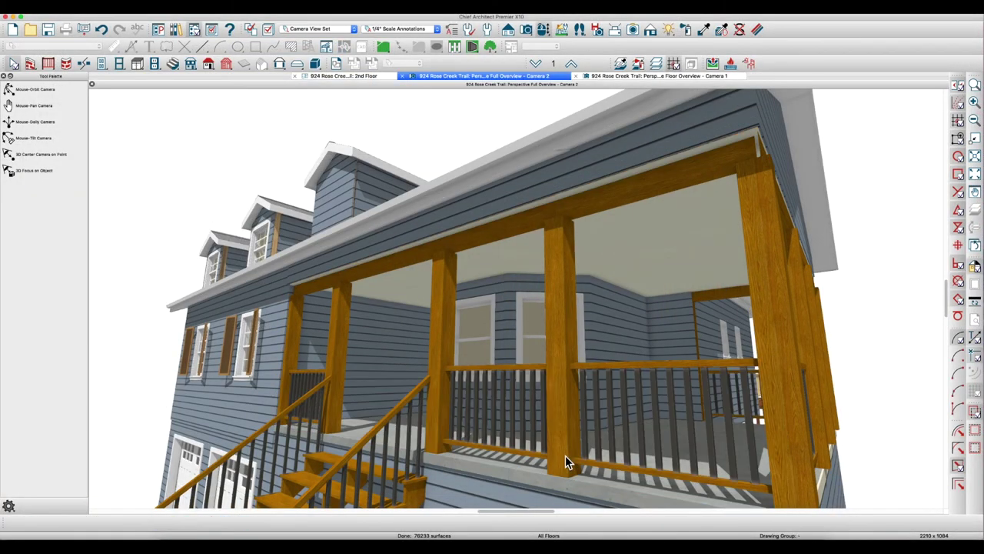
pyautogui.press('o')
pyautogui.moveTo(564, 454); pyautogui.dragTo(564, 453)
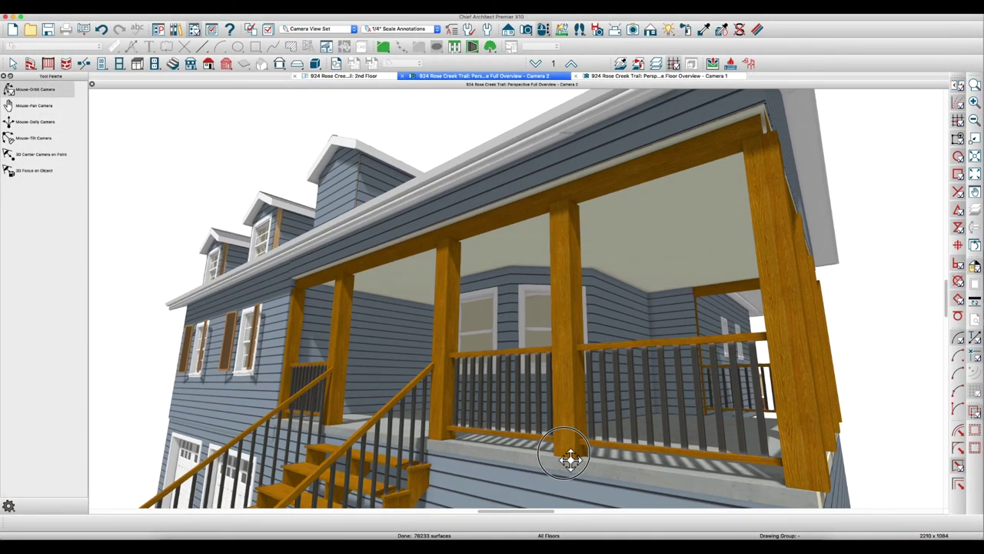
pyautogui.press('space')
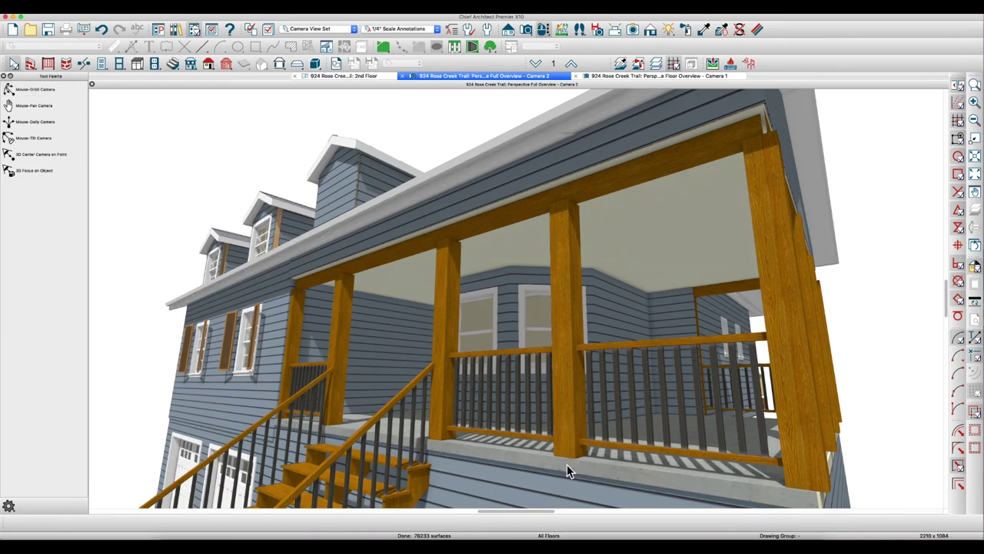
pyautogui.press('space')
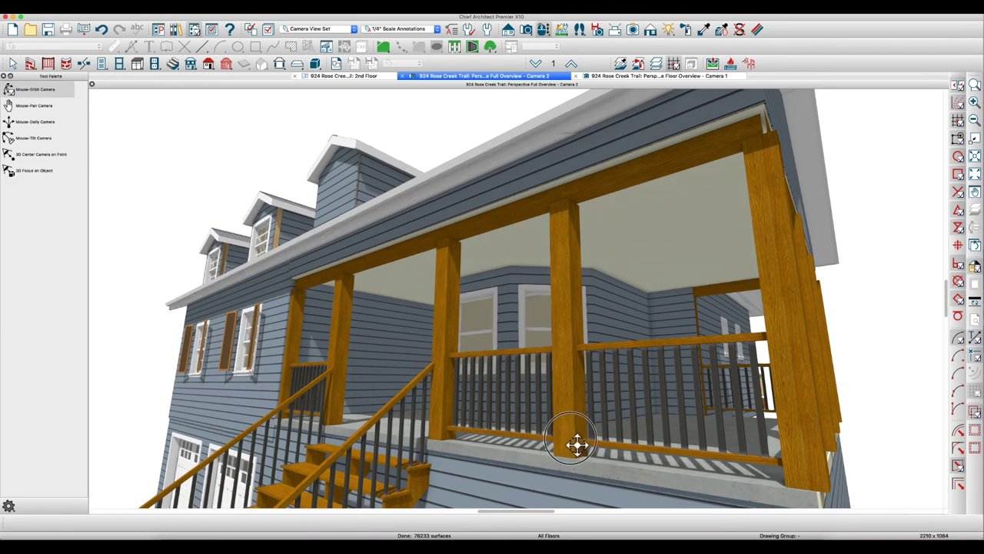
pyautogui.scroll(3, 573, 446)
pyautogui.moveTo(565, 434); pyautogui.dragTo(567, 432)
pyautogui.press('space')
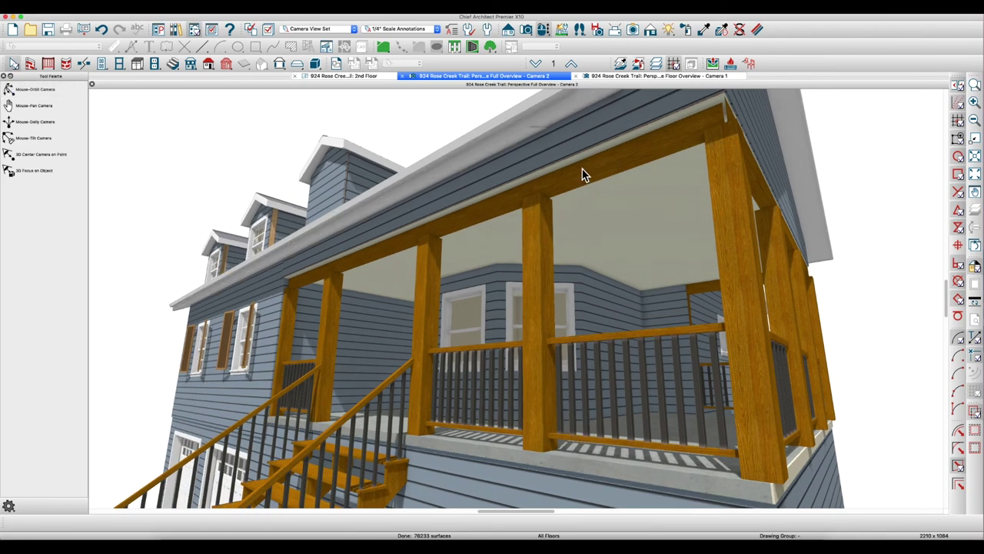
# Open the front porch railing's specification and set its beam profile to 12 inches high.
pyautogui.click(422, 292)
pyautogui.doubleClick(426, 300)
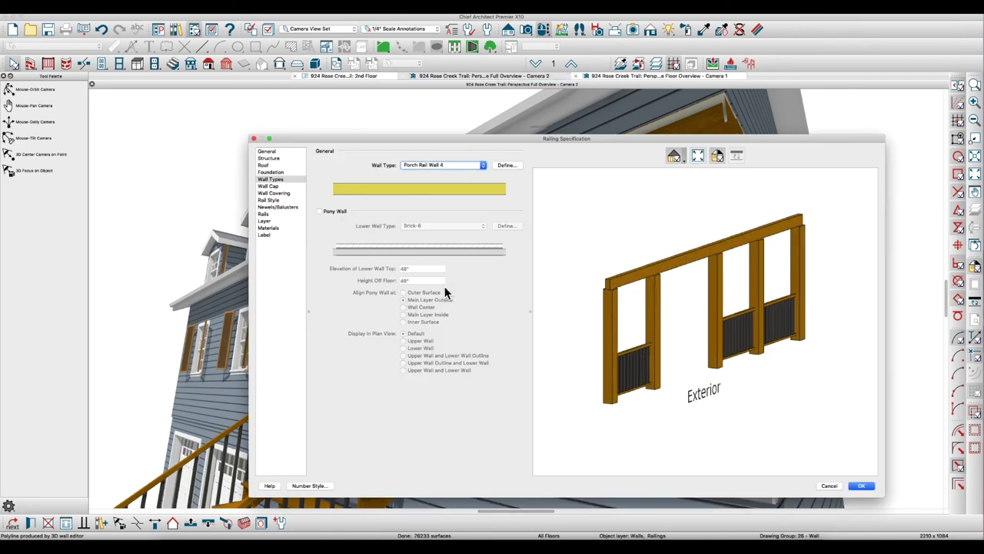
pyautogui.click(263, 213)
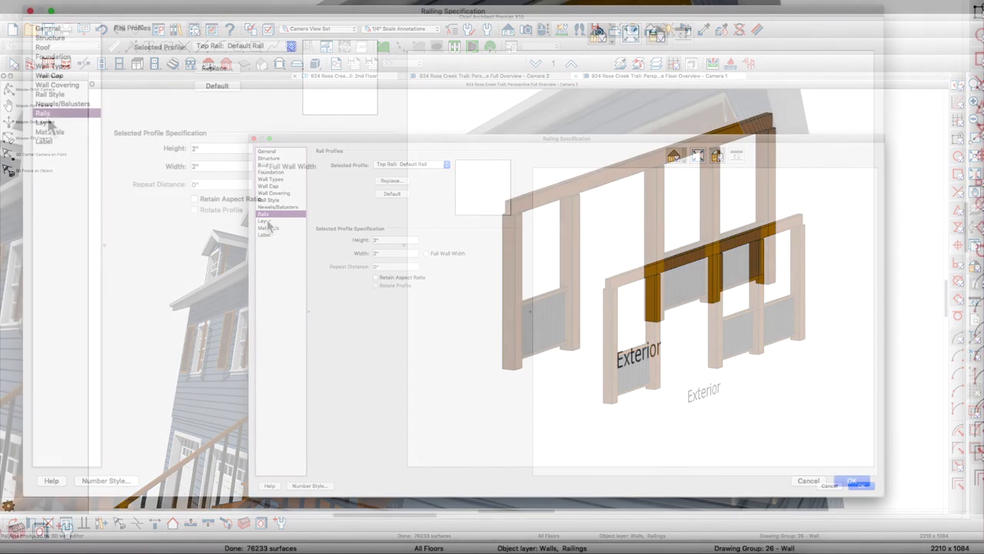
pyautogui.click(220, 46)
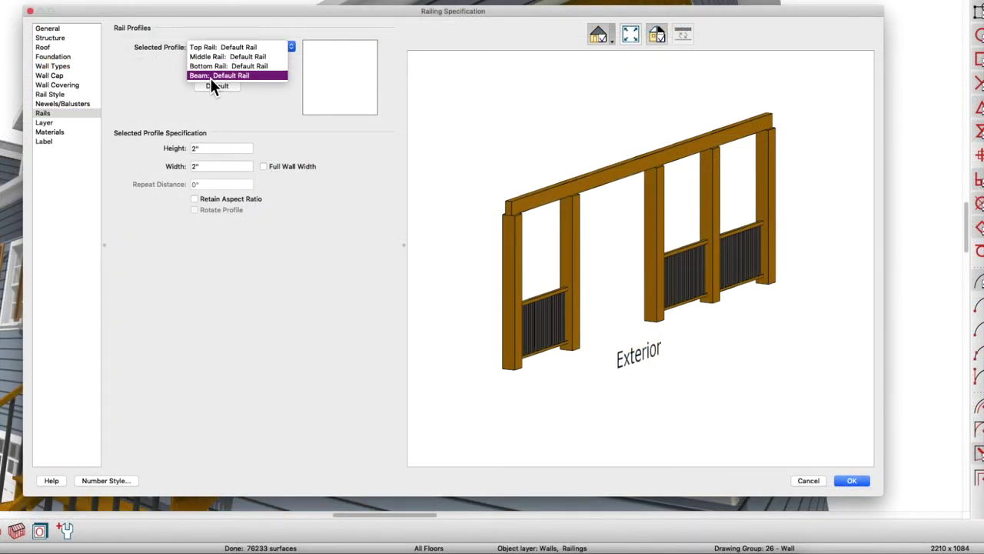
pyautogui.click(210, 77)
pyautogui.doubleClick(192, 149)
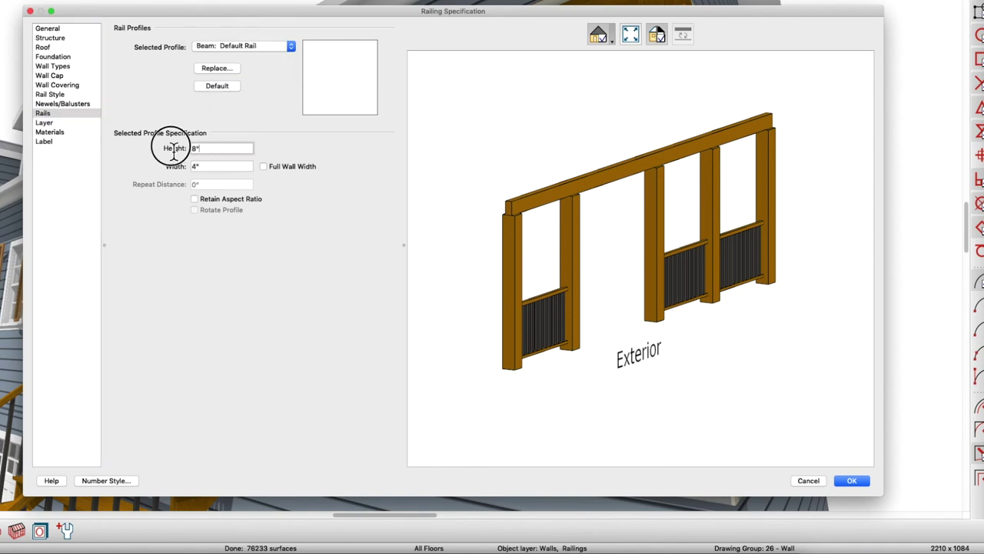
pyautogui.write('12')
pyautogui.press('Tab')
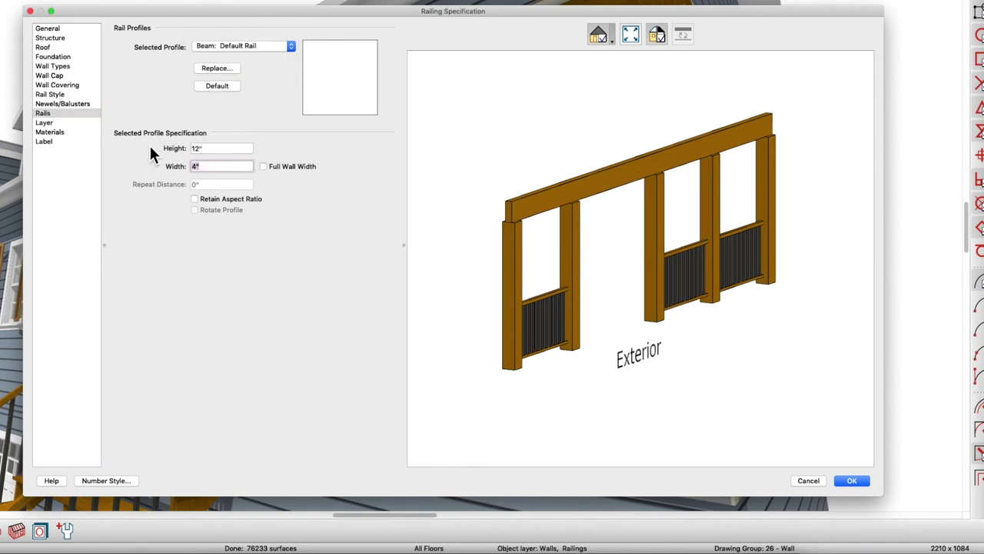
# Set the beam profile's width to 9.25 inches, apply it to the railing and check the front porch beam.
pyautogui.write('9.25')
pyautogui.press('Tab')
pyautogui.press('Return')
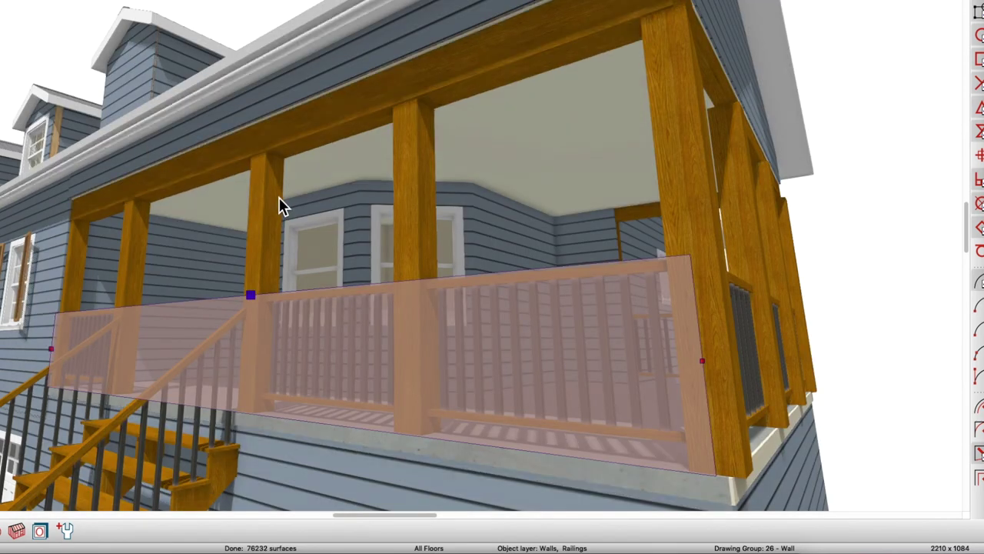
pyautogui.press('Escape')
pyautogui.moveTo(280, 198); pyautogui.dragTo(280, 197)
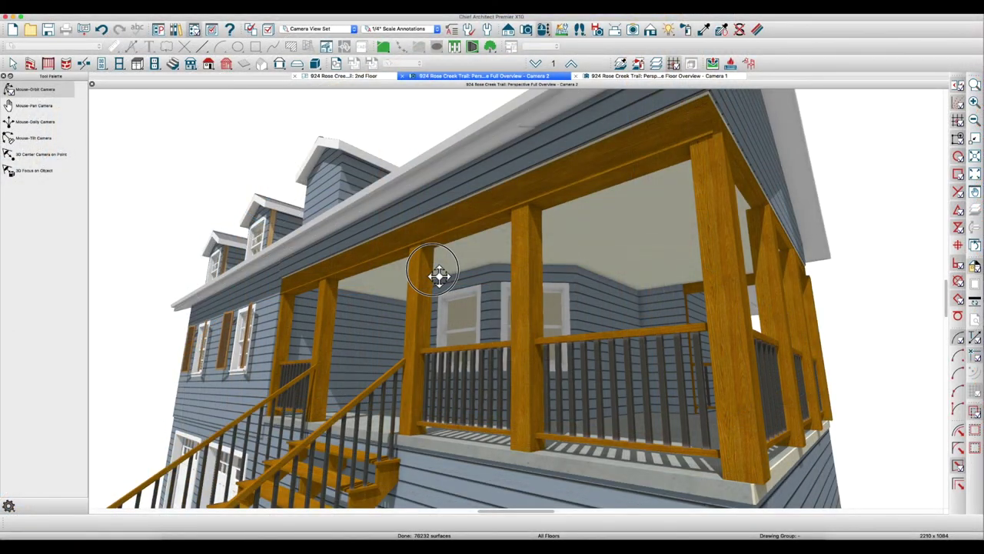
pyautogui.moveTo(439, 274); pyautogui.dragTo(385, 275)
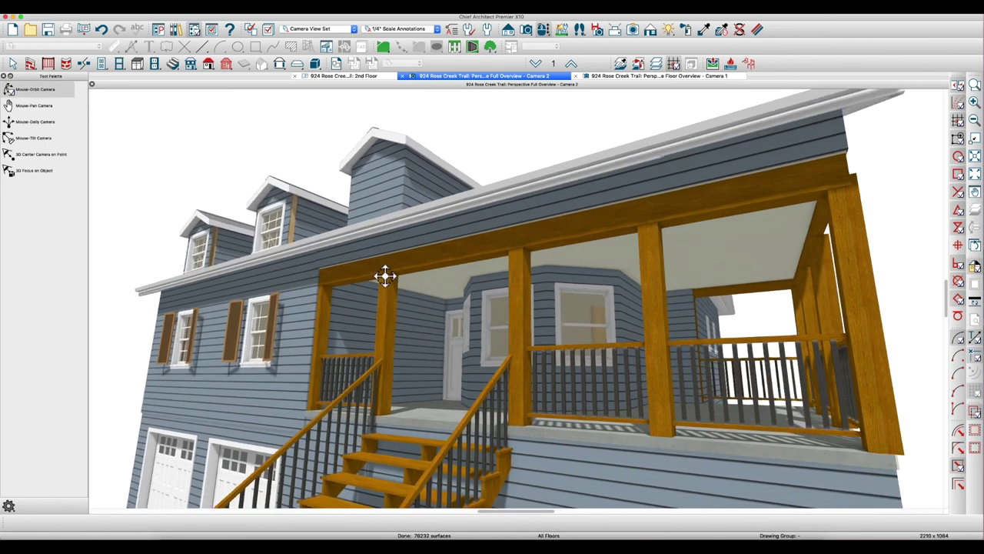